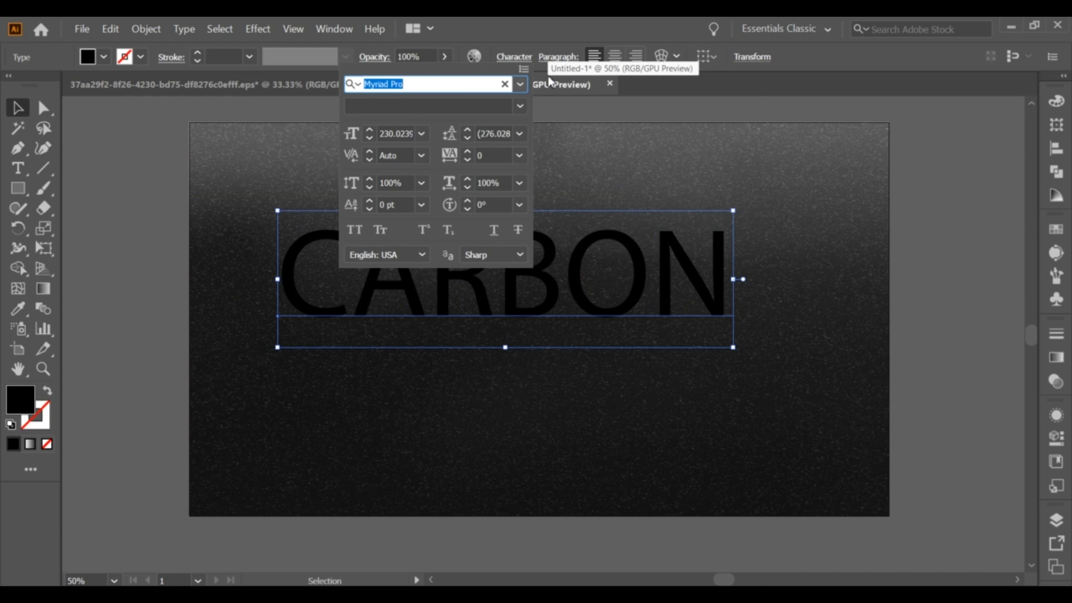
Change the font of the CARBON text to AcuminPro-UltraBlack.
type("ACUMINPRO")
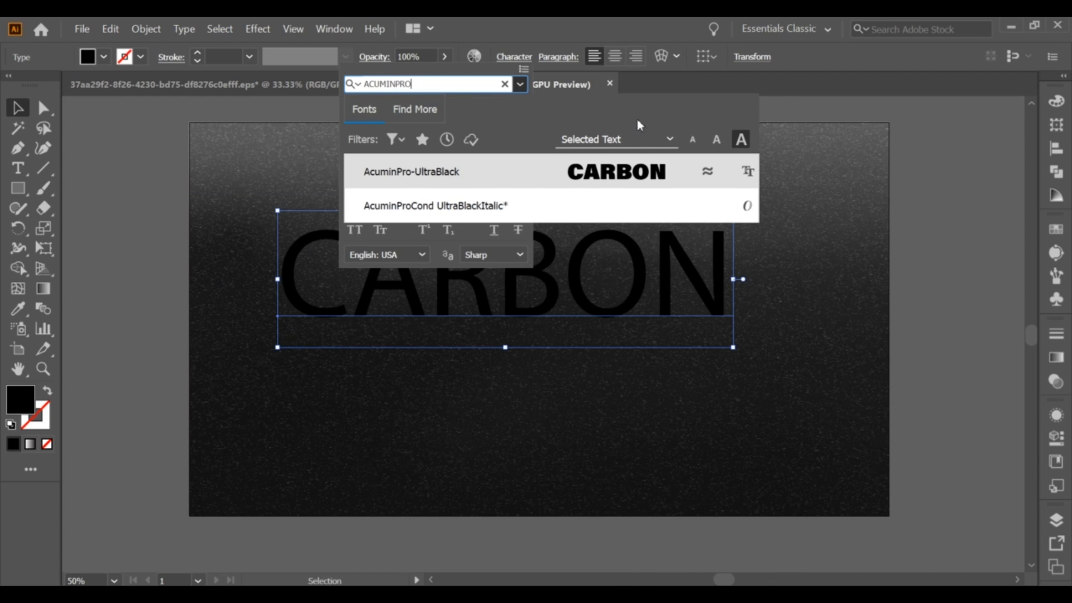
left_click(639, 174)
left_click(592, 283)
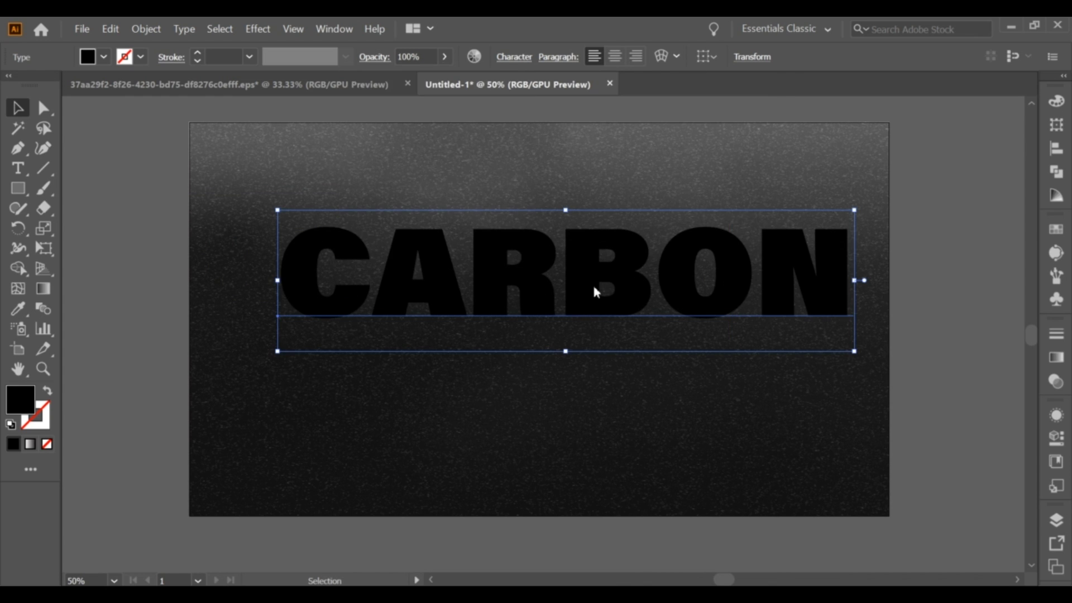
Add a new fill to the CARBON text's appearance and set its colour to 000000.
left_click(335, 29)
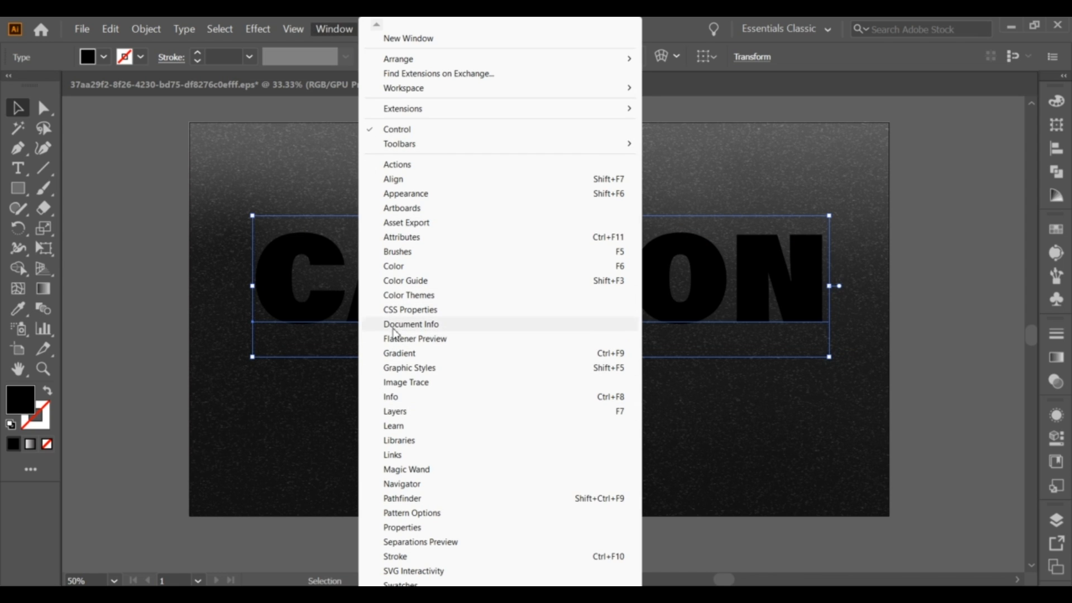
left_click(391, 194)
left_click(880, 564)
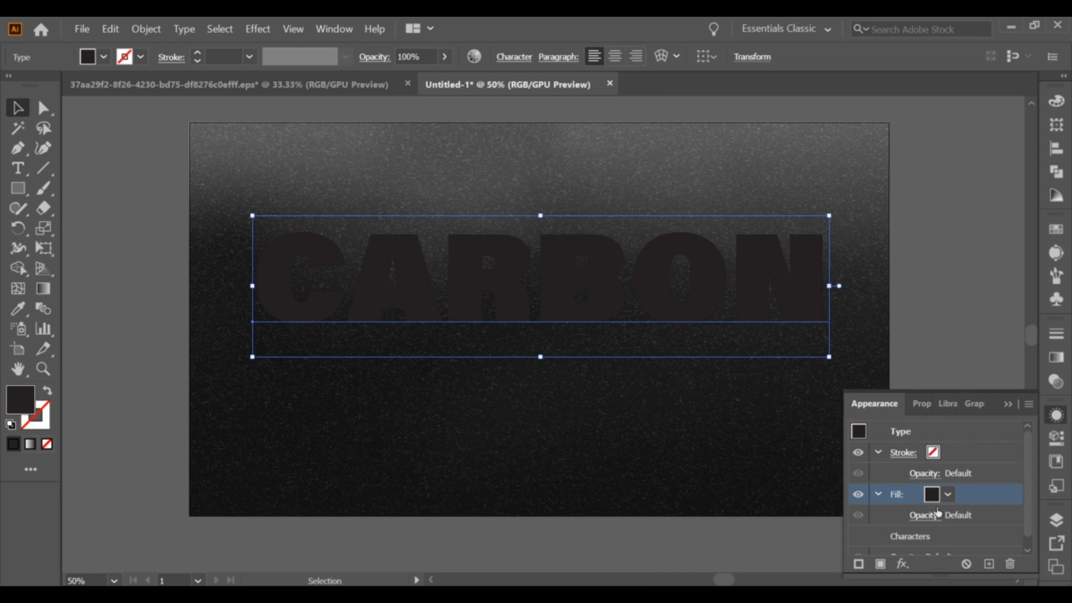
left_click(932, 494)
double_click(23, 400)
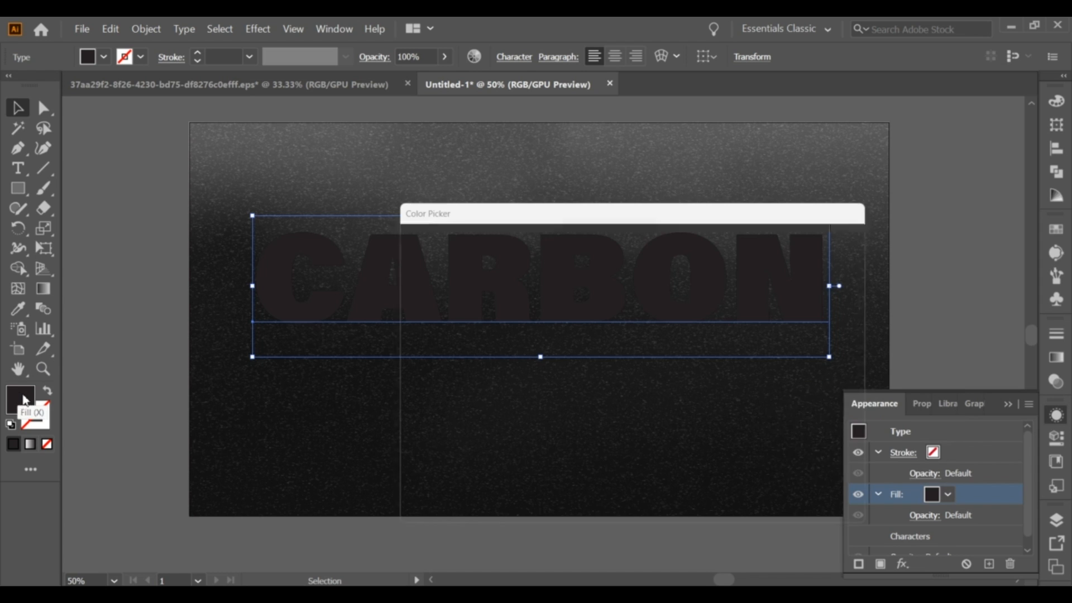
type("000000")
left_click(809, 266)
Add a Transform effect to the new fill, scaled to 94% horizontally and 106% vertically.
scroll(1027, 505, "down", 1)
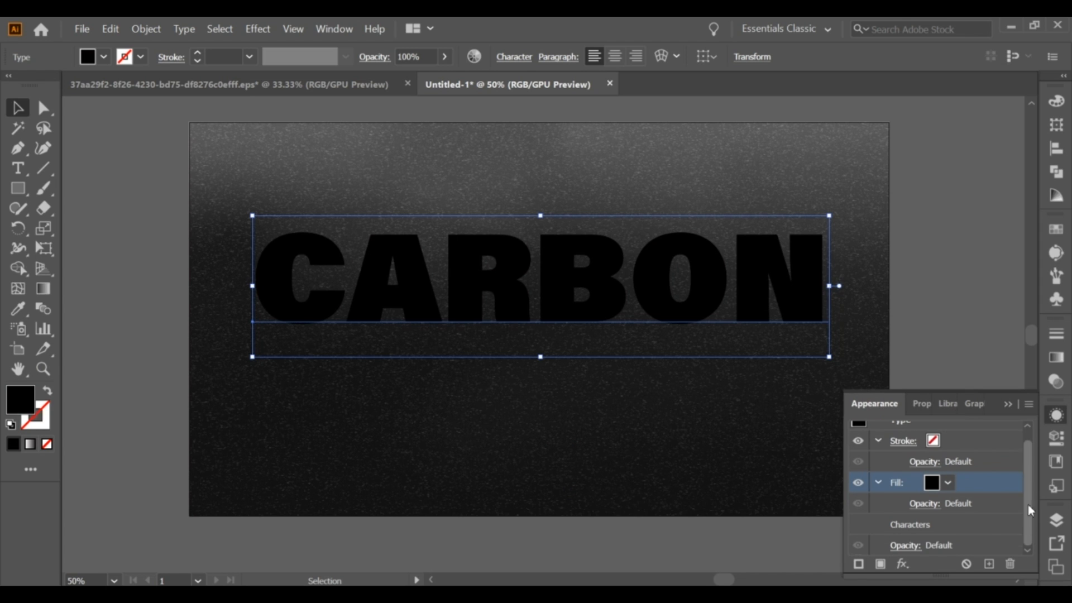
left_click(903, 564)
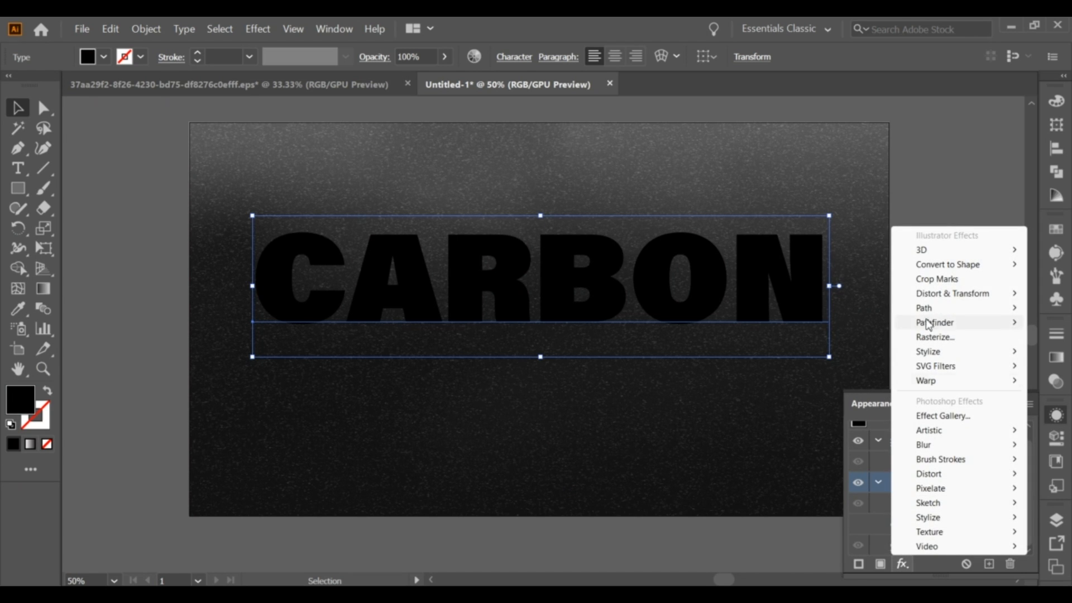
mouse_move(922, 294)
left_click(806, 336)
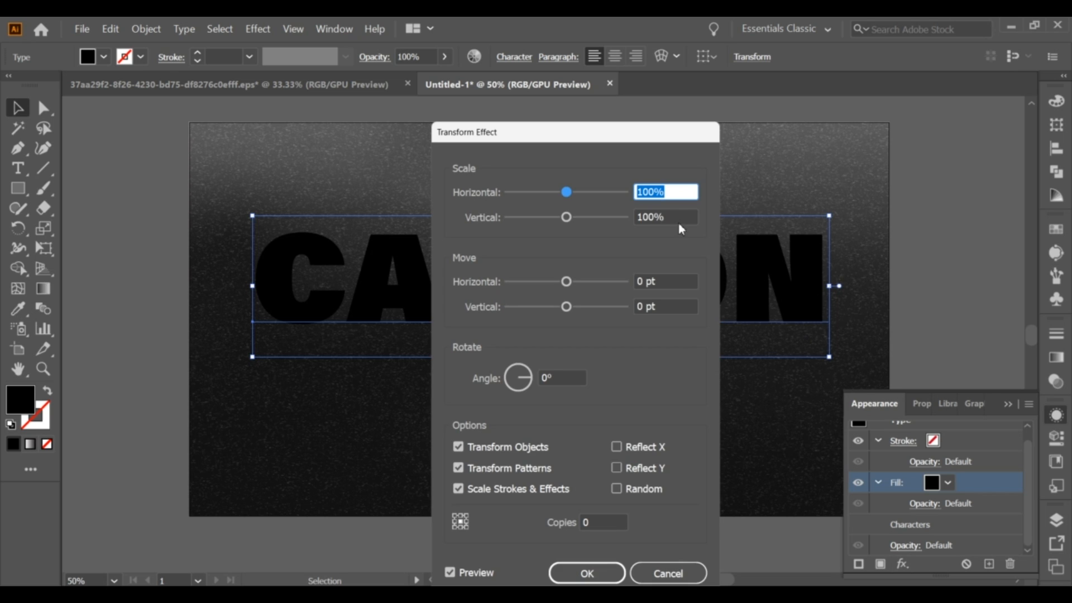
type("9")
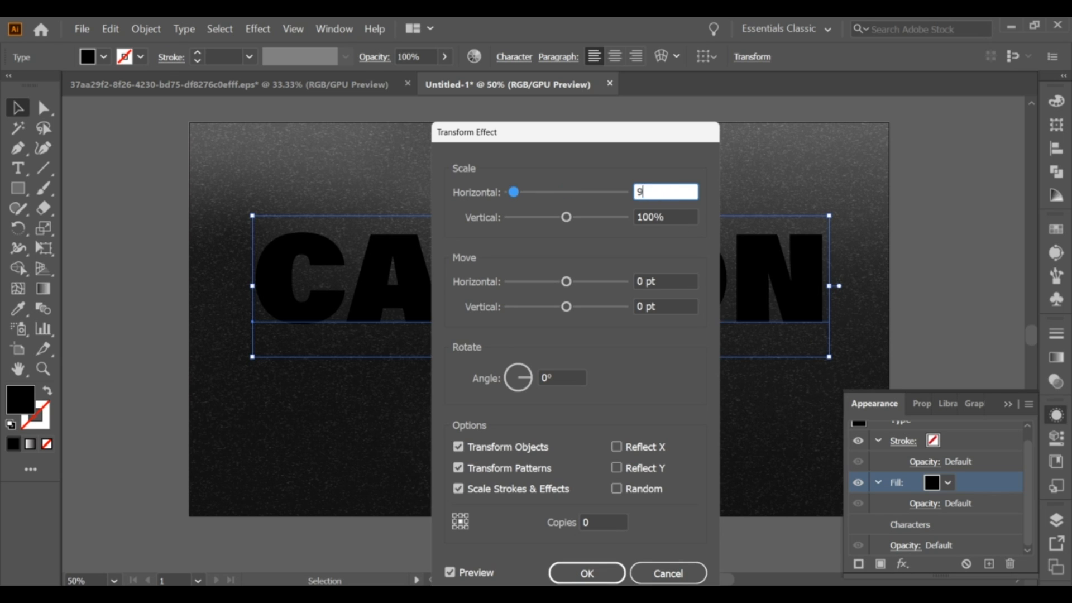
type("4")
left_click(654, 217)
key("BackSpace")
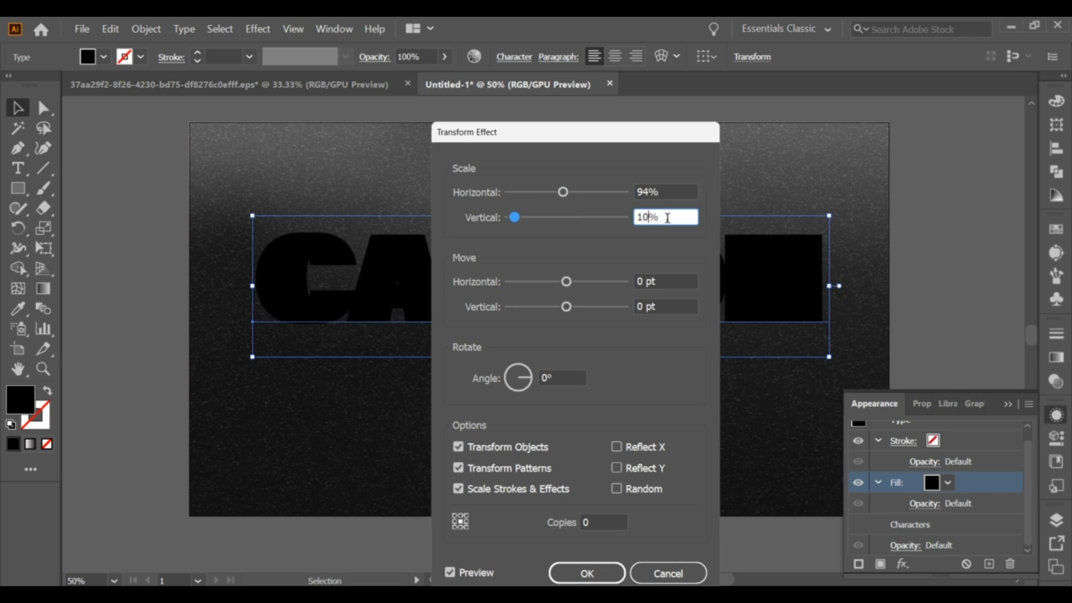
type("6")
Set the Transform effect's vertical move to 10.9564 pt and apply it.
left_click(640, 307)
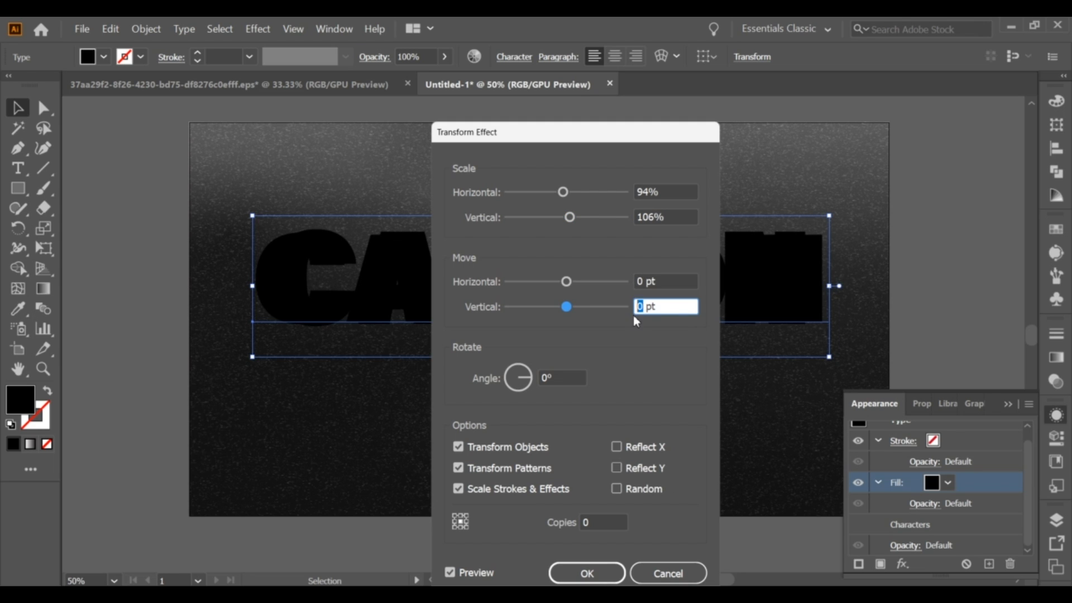
type("10")
type(".")
type("95")
type("564")
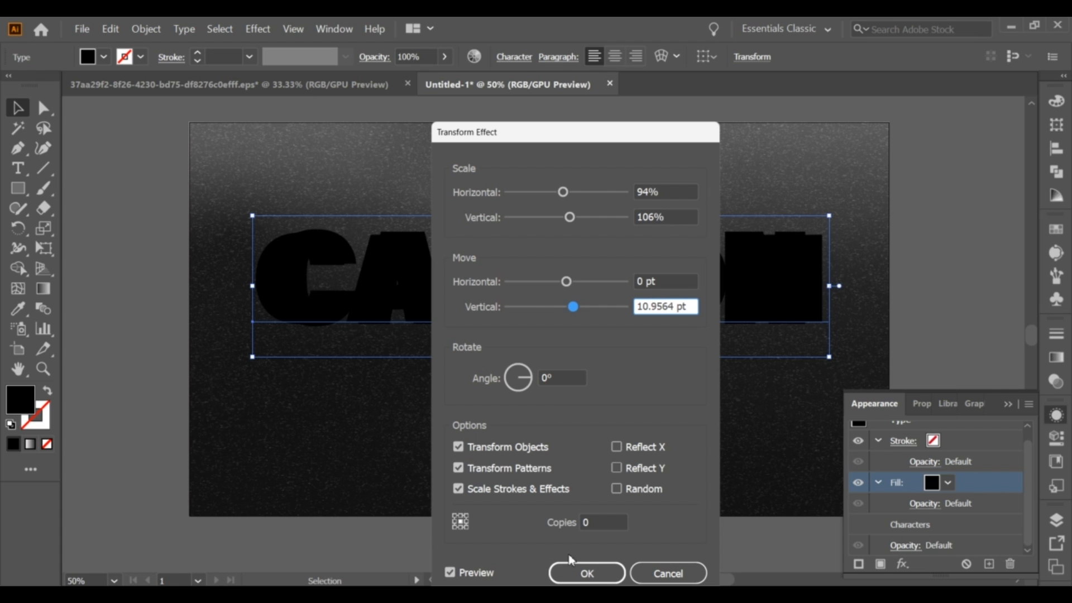
left_click(581, 575)
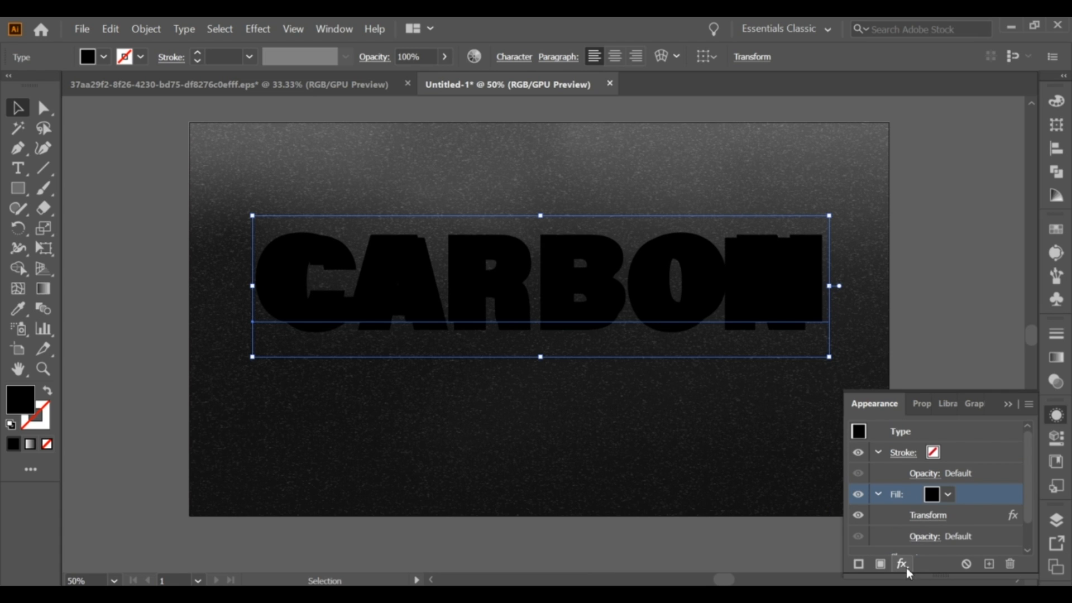
Add a Gaussian Blur effect with a radius of 62.3439 pixels to the transformed fill.
left_click(903, 564)
mouse_move(927, 444)
left_click(826, 442)
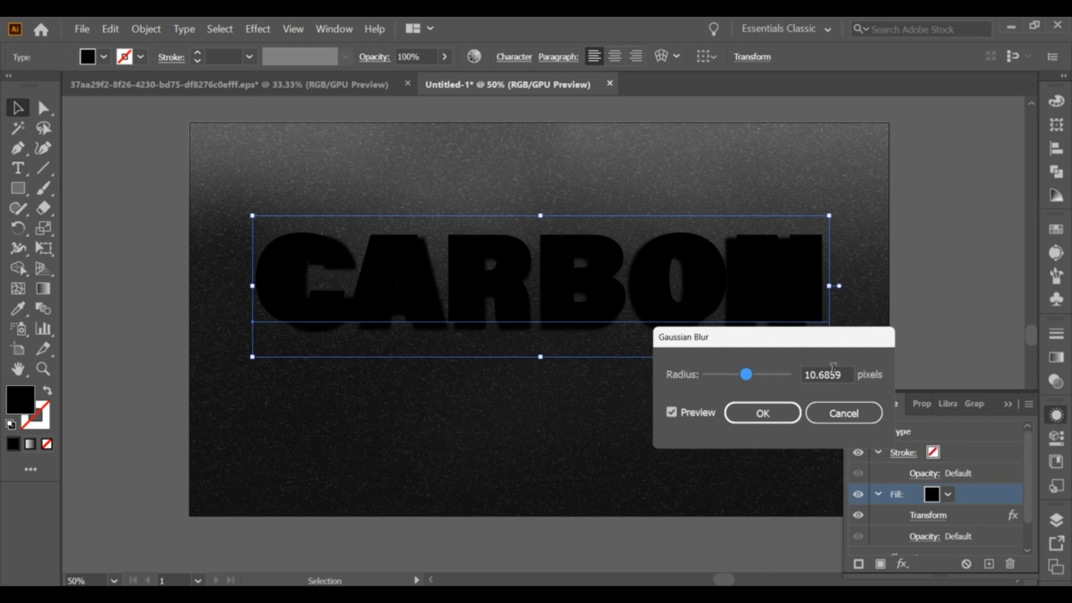
double_click(831, 373)
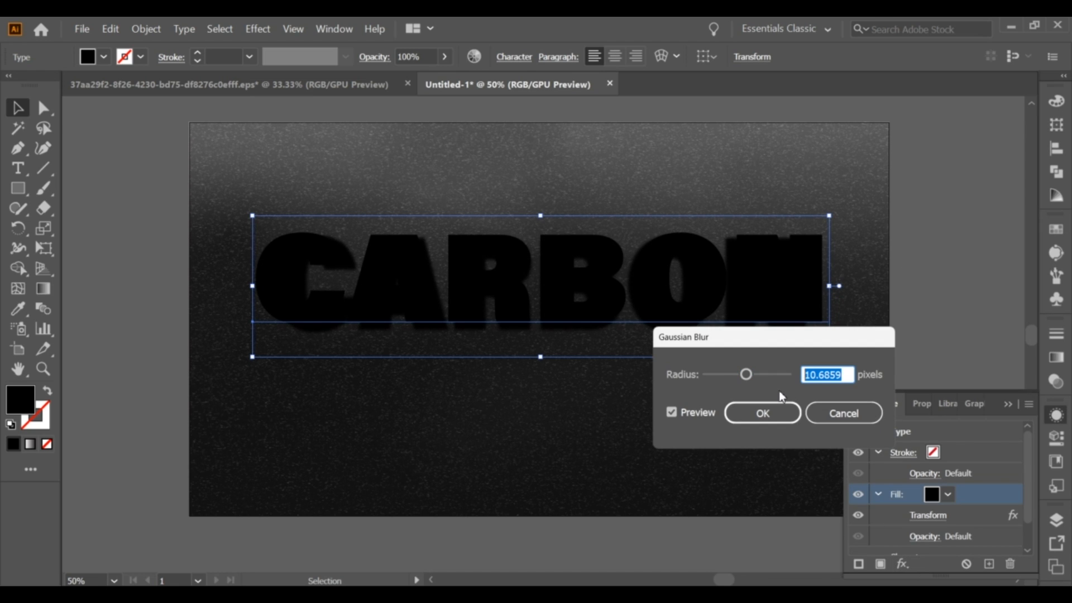
type("62")
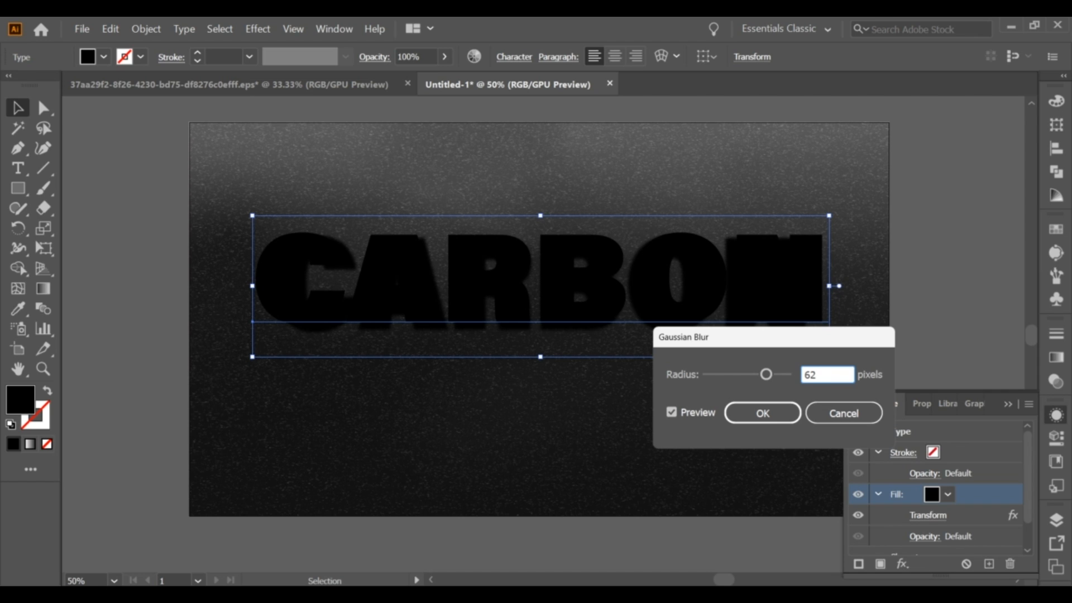
type(".3439")
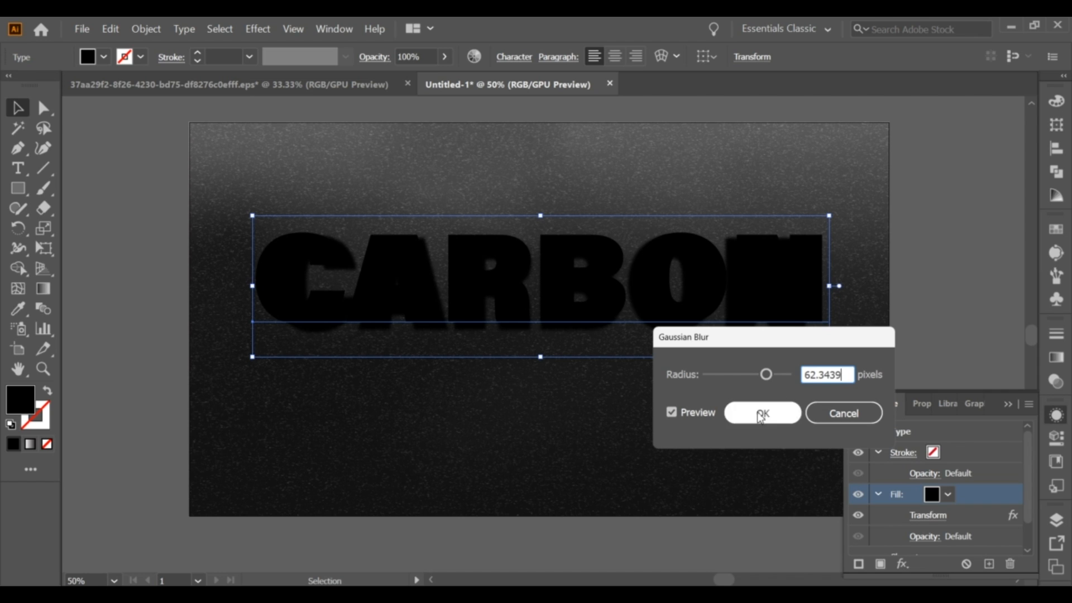
left_click(760, 413)
Set the blurred fill's blending mode to Soft Light with 58% opacity.
scroll(957, 501, "down", 2)
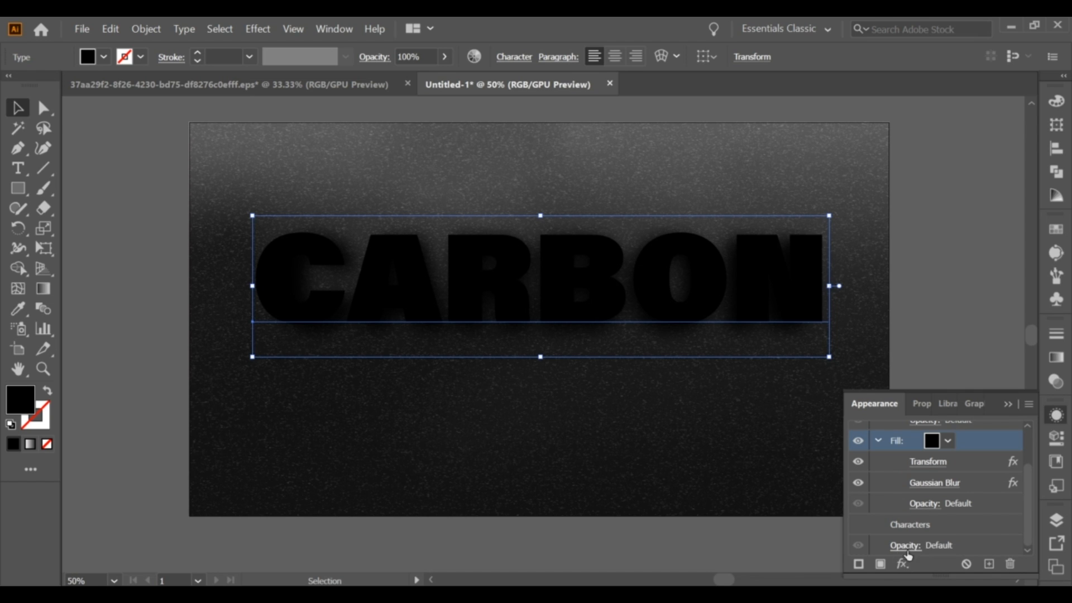
left_click(922, 504)
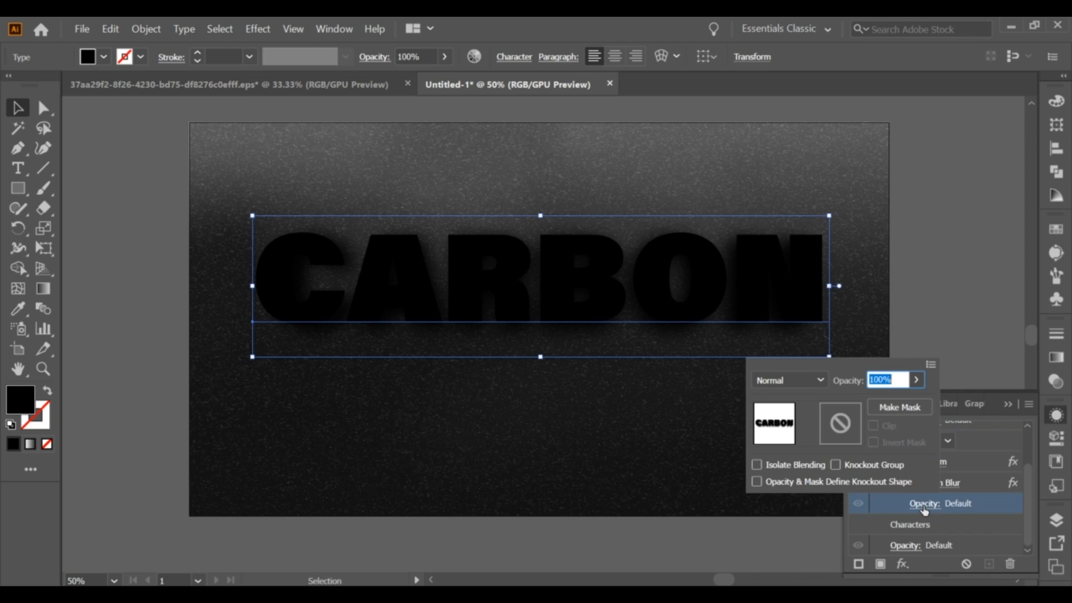
left_click(812, 379)
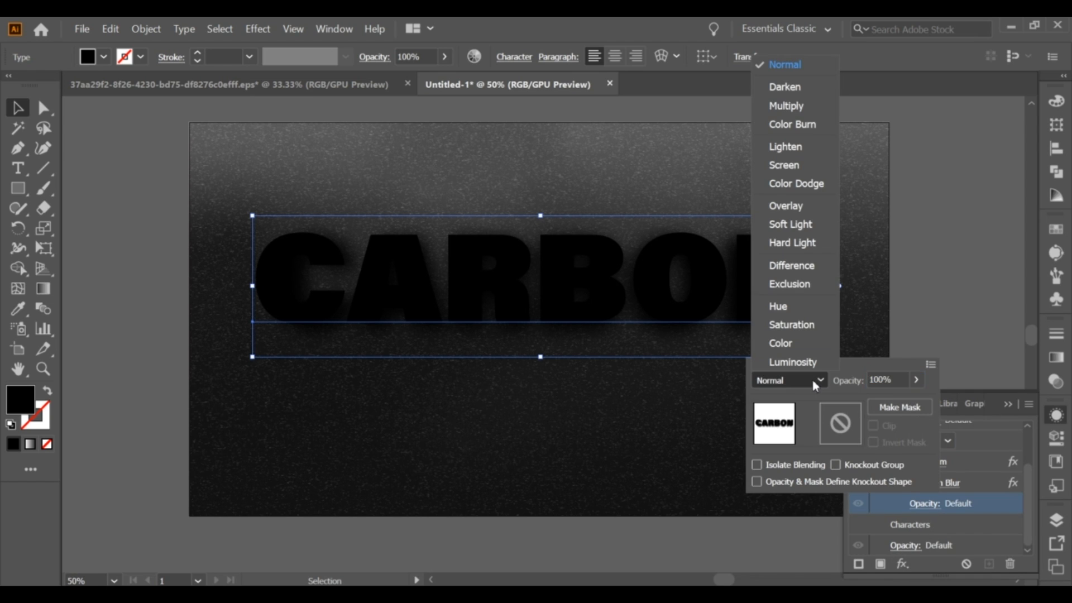
left_click(791, 224)
left_click(1037, 440)
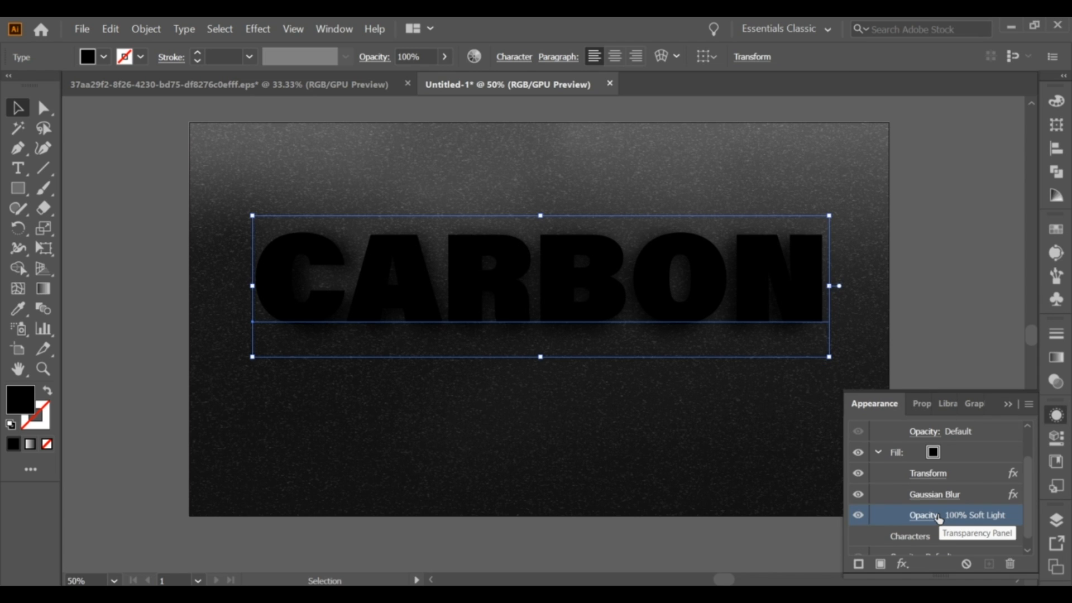
left_click(924, 516)
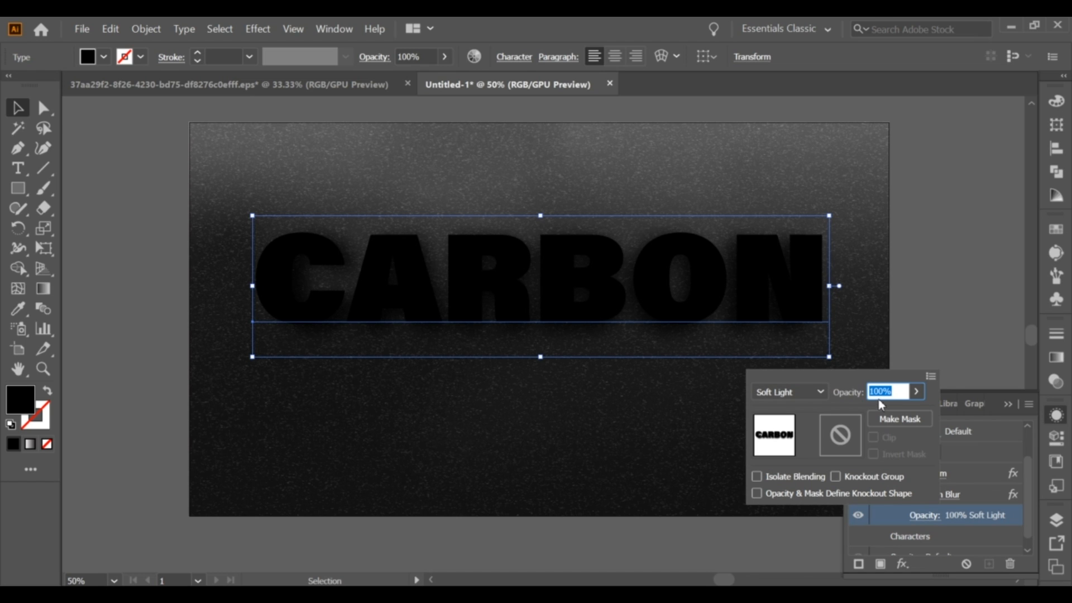
type("58")
left_click(998, 428)
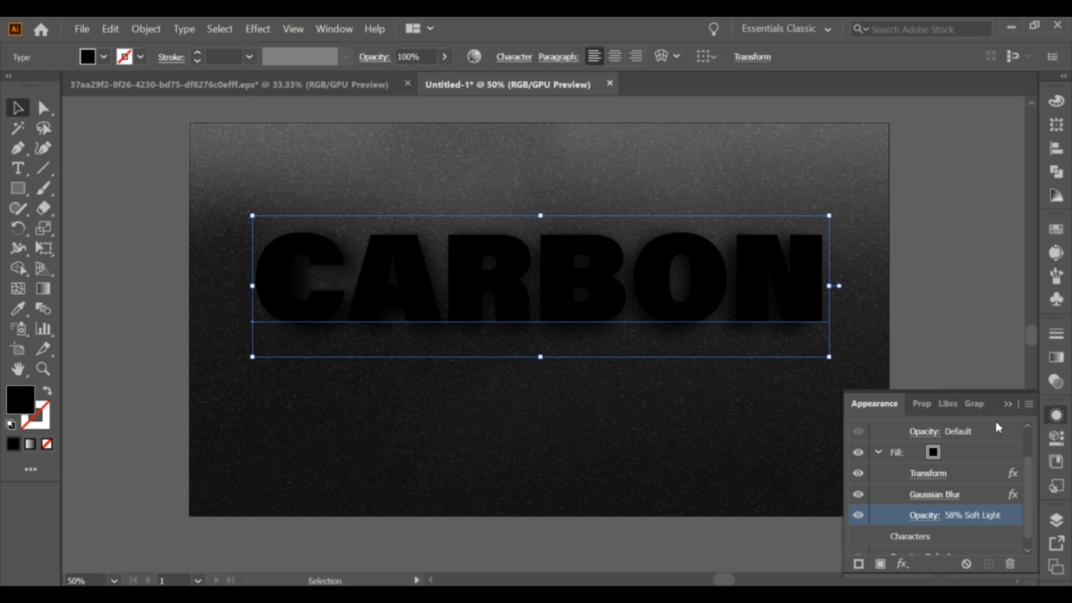
Add another fill to the text and give it a Transform effect scaled to 97% horizontally.
left_click_drag(1028, 478, 1027, 475)
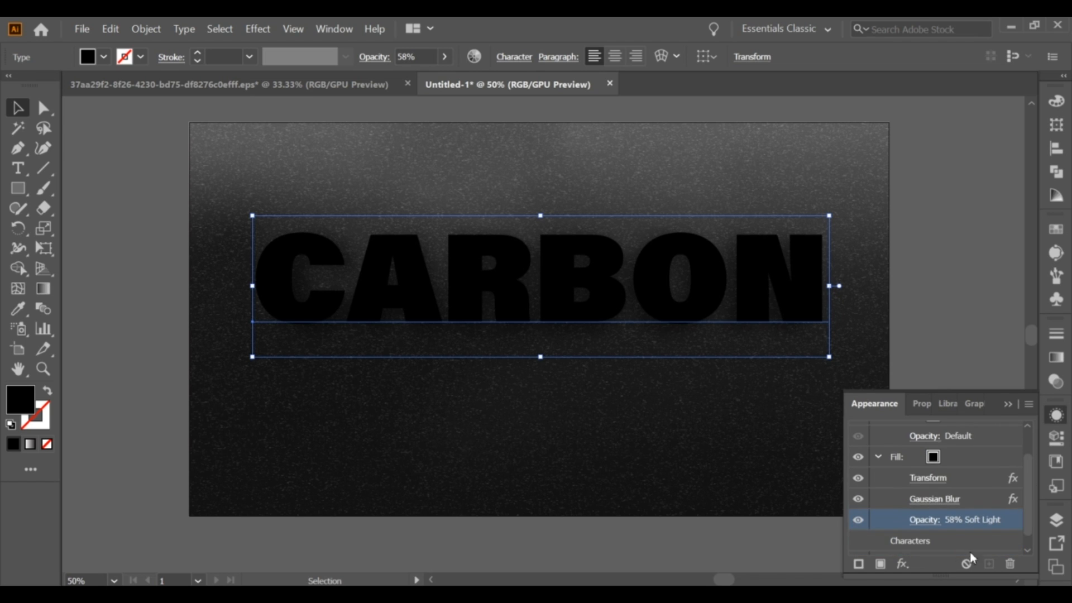
left_click(881, 565)
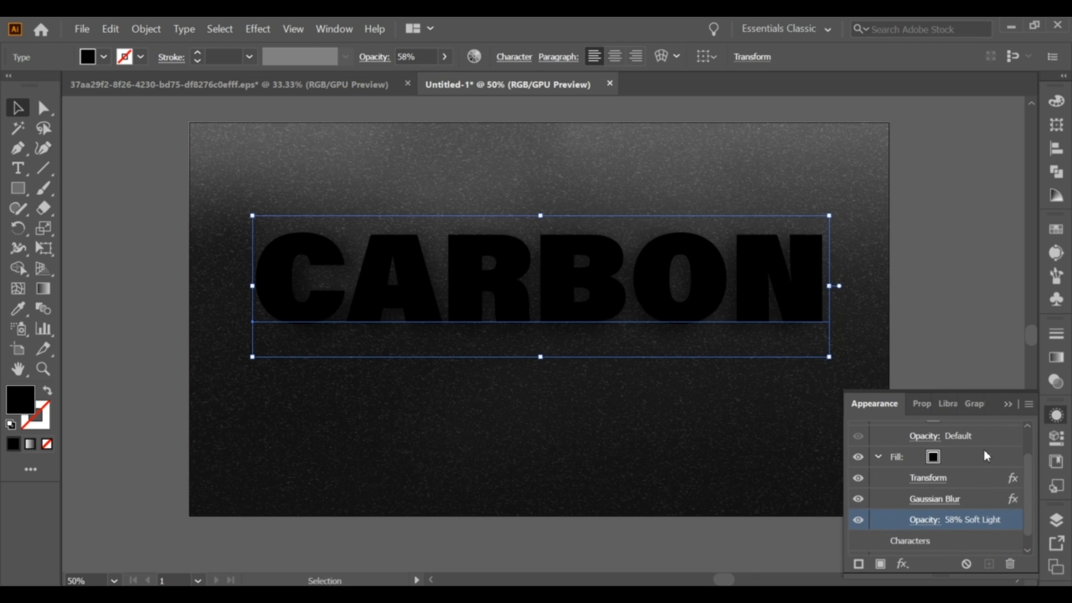
left_click(900, 567)
mouse_move(947, 296)
left_click(817, 335)
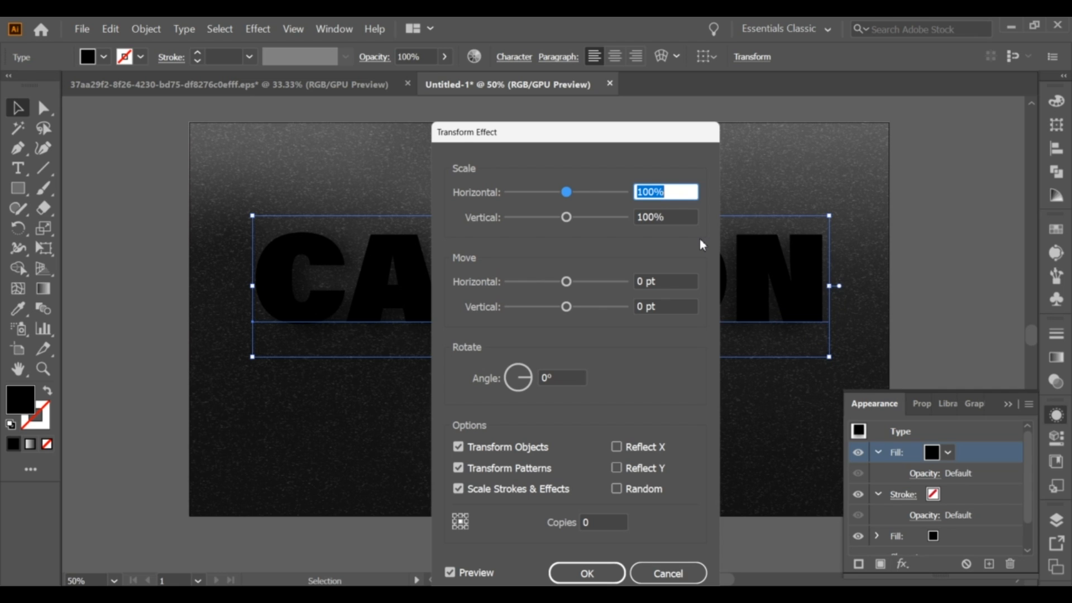
type("97")
key("Tab")
Set the second Transform effect's vertical move to 8.7651 pt and apply it.
left_click(661, 279)
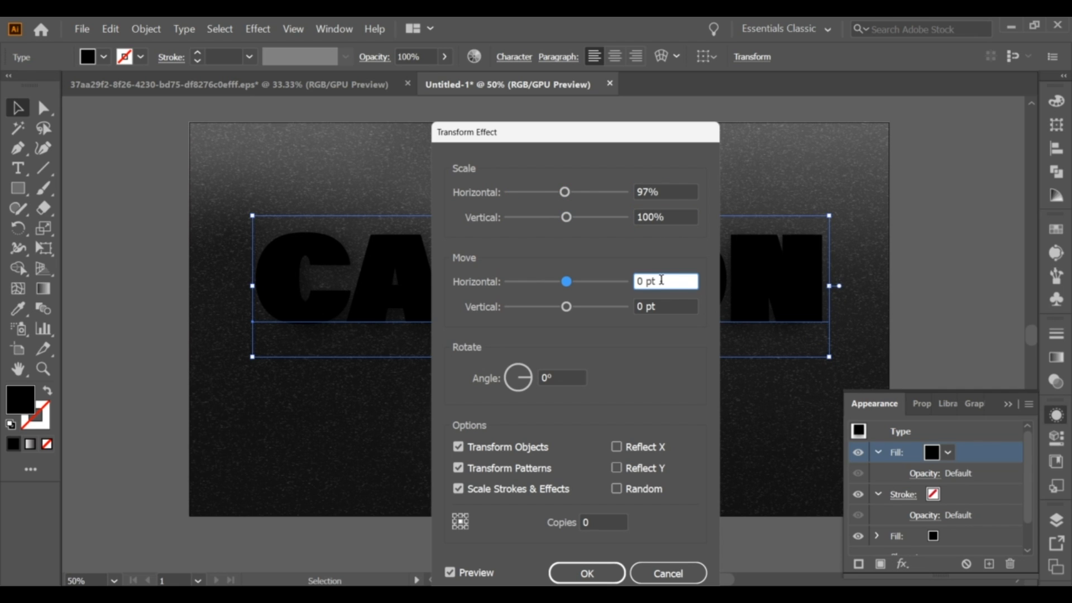
key("Tab")
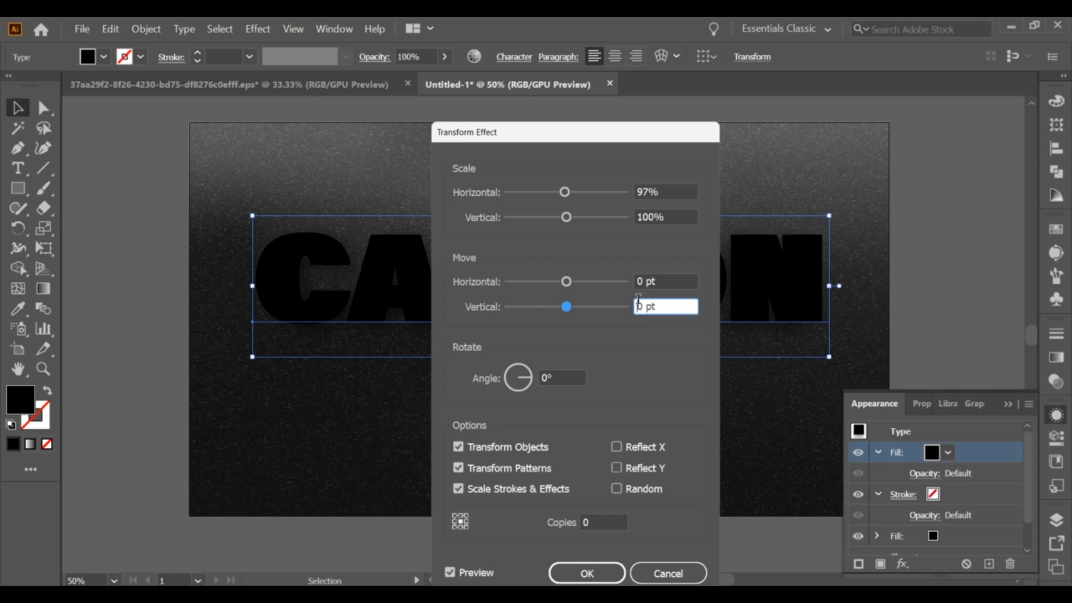
type("8.7651")
left_click(586, 573)
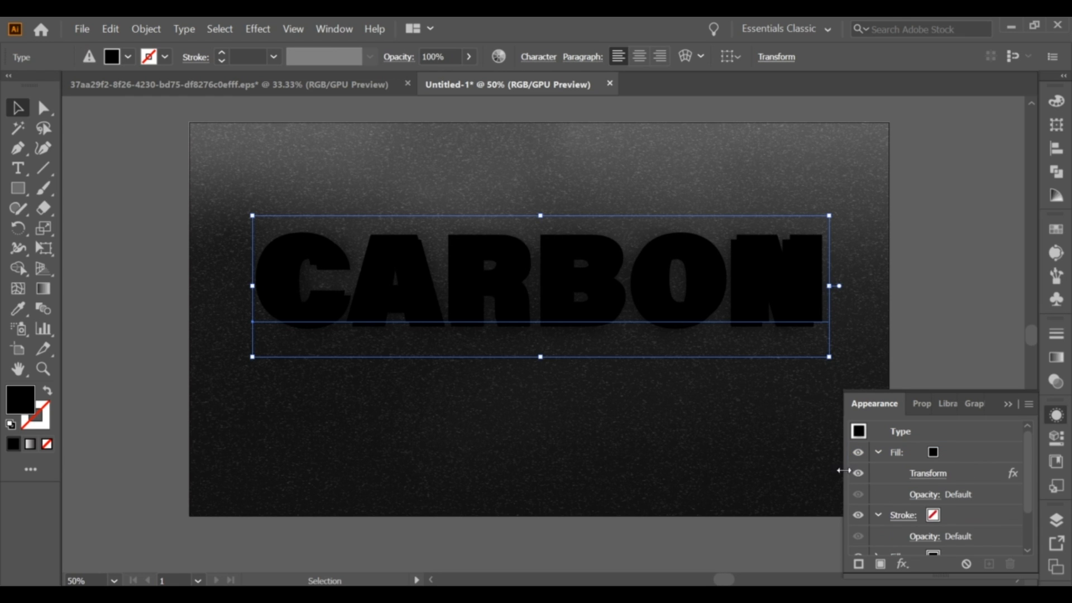
Add a Gaussian Blur effect with a radius of 34.6204 pixels to the CARBON text.
left_click(901, 564)
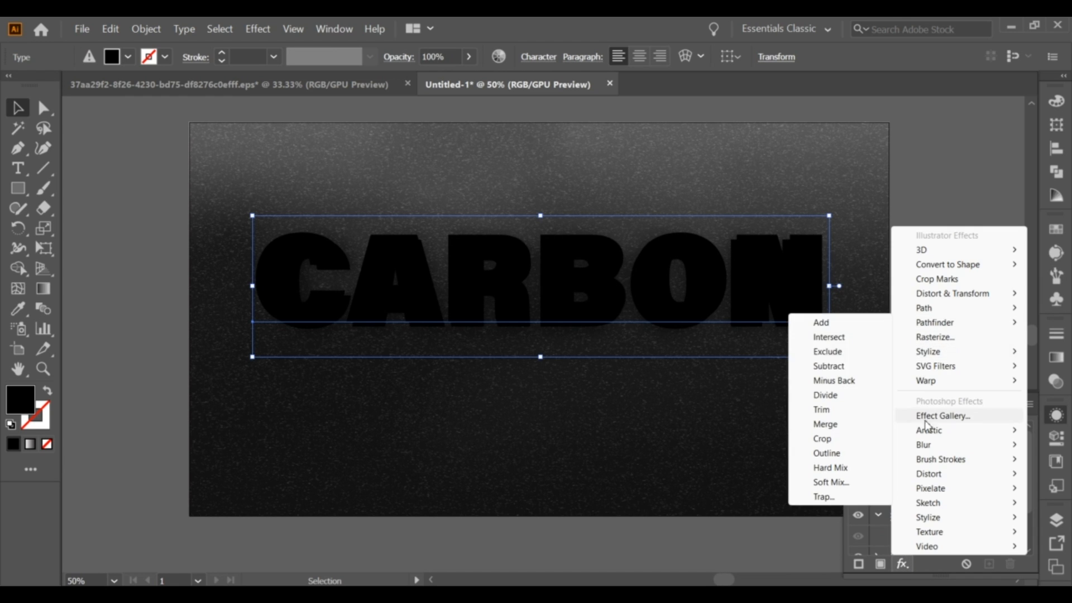
mouse_move(927, 445)
left_click(826, 445)
mouse_move(820, 374)
left_mouse_down()
mouse_move(804, 373)
mouse_move(839, 372)
left_mouse_up()
type("34")
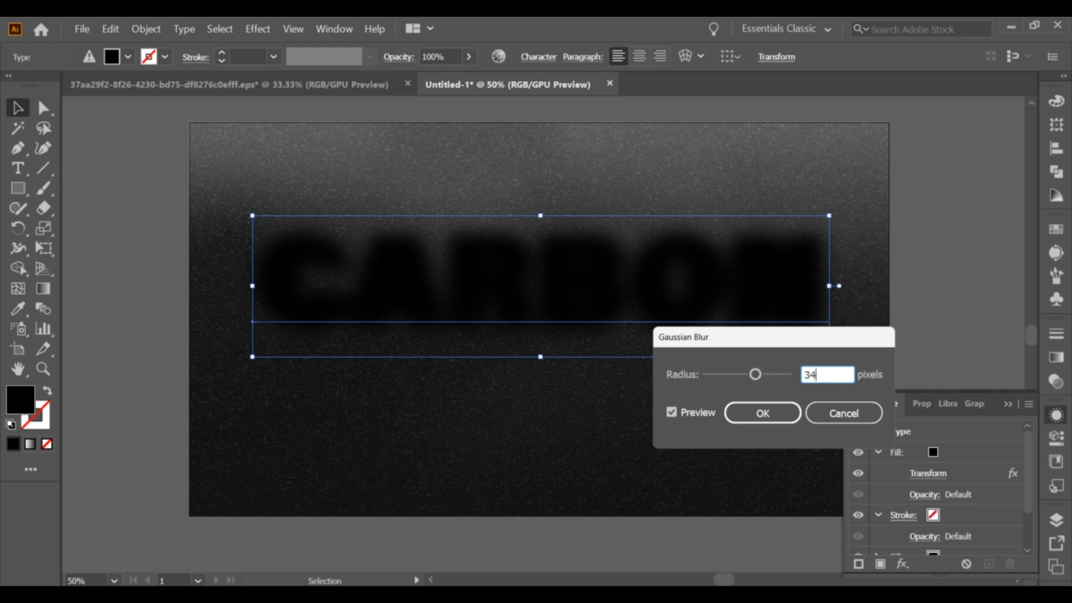
type(".6204")
left_click(764, 414)
Try to set the topmost fill's blending mode to Multiply with 68% opacity.
left_click_drag(1026, 463, 1033, 484)
left_click(925, 495)
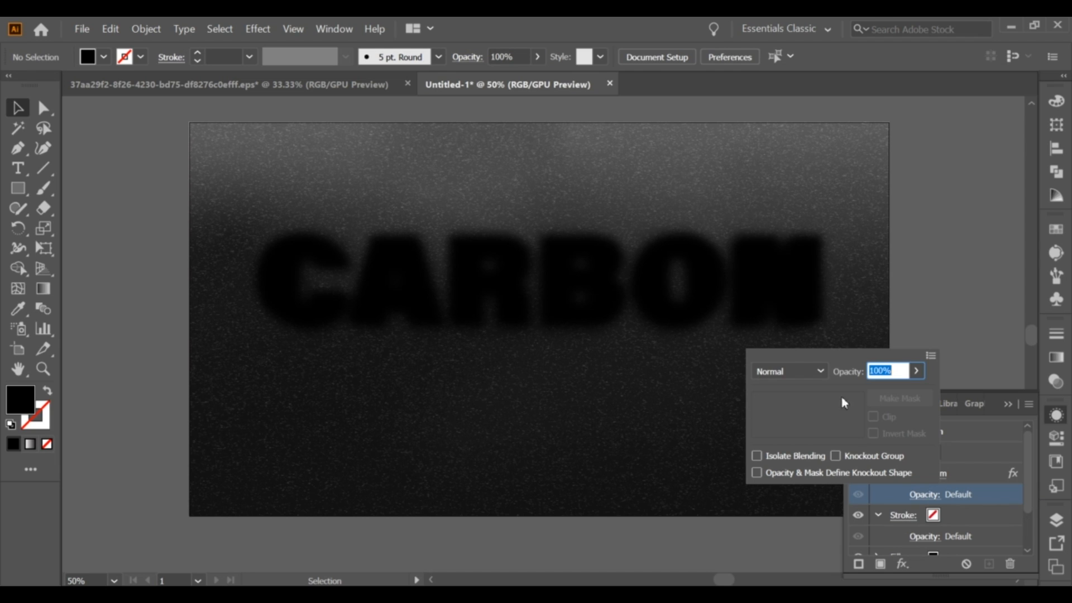
left_click(789, 372)
left_click(774, 98)
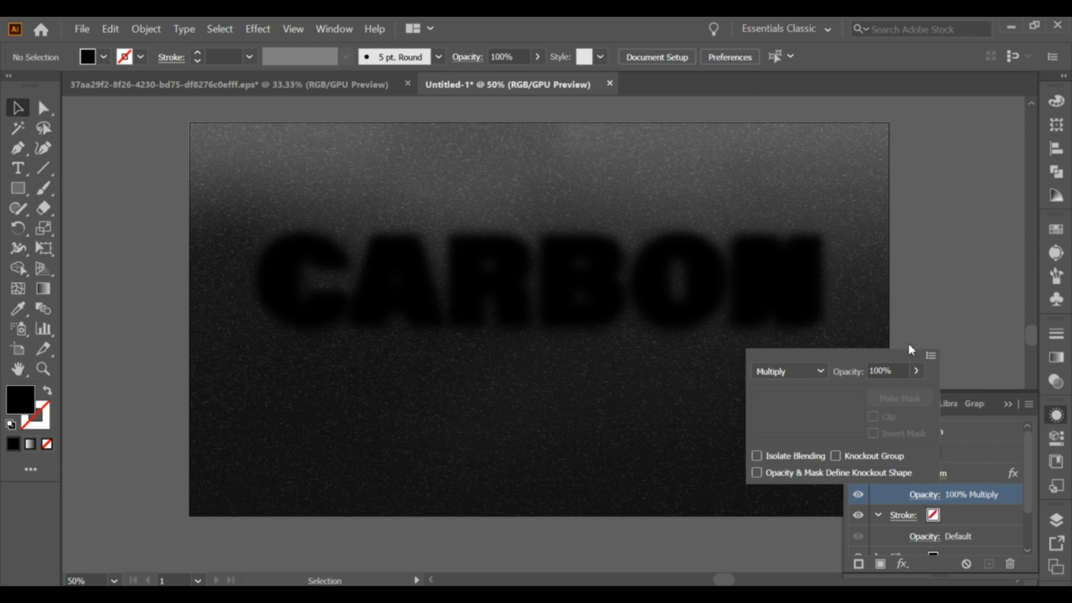
left_click(887, 371)
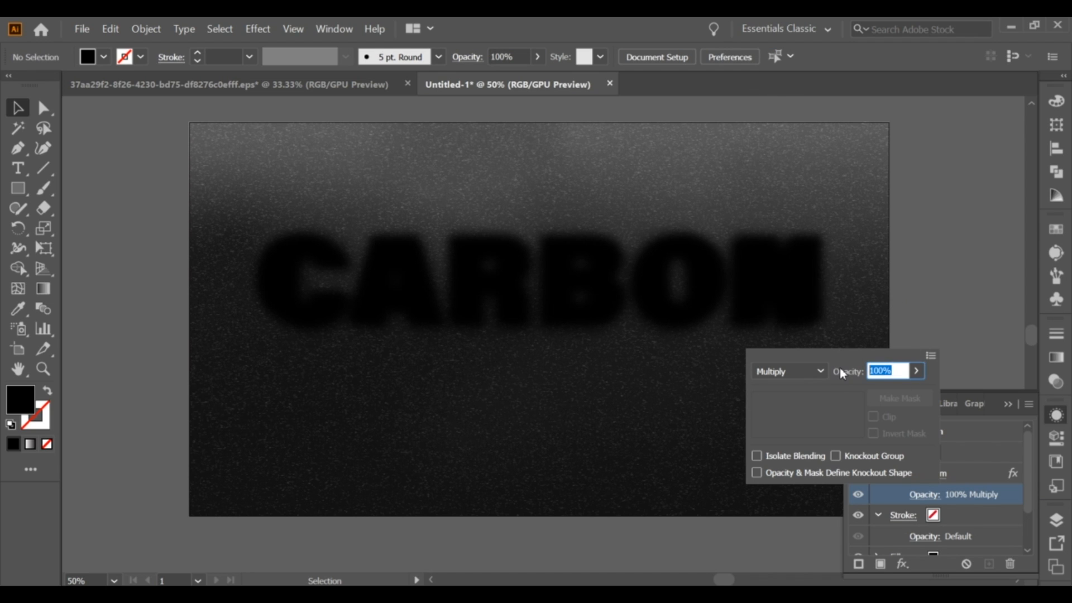
type("68")
key("Return")
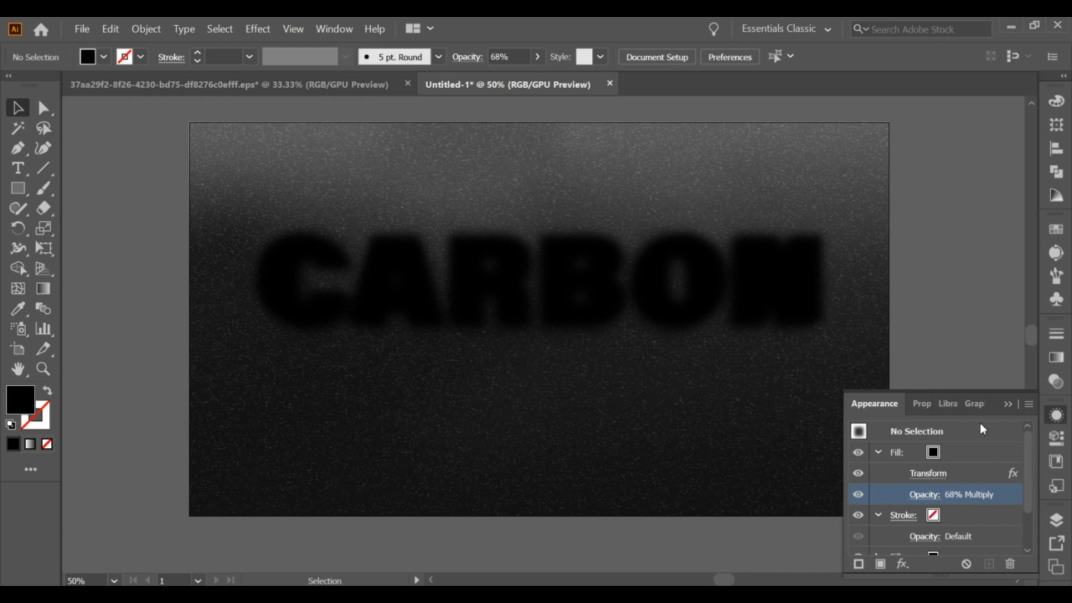
Try to delete the Gaussian Blur effect that applies to the whole CARBON text.
left_click(650, 309)
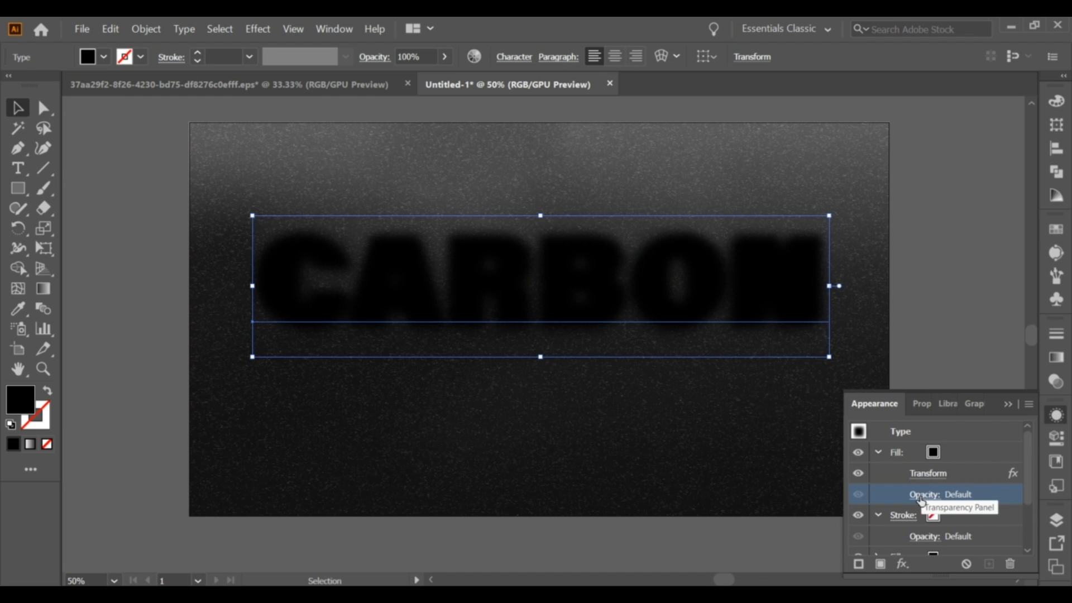
left_click_drag(1029, 474, 1022, 545)
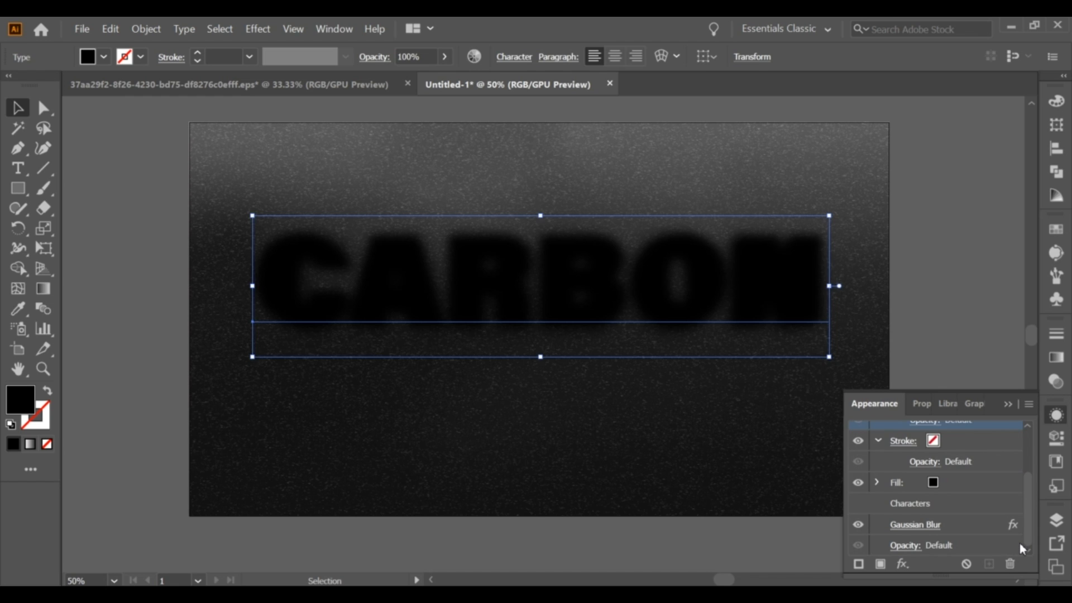
key("ctrl+shift+a")
left_click(984, 538)
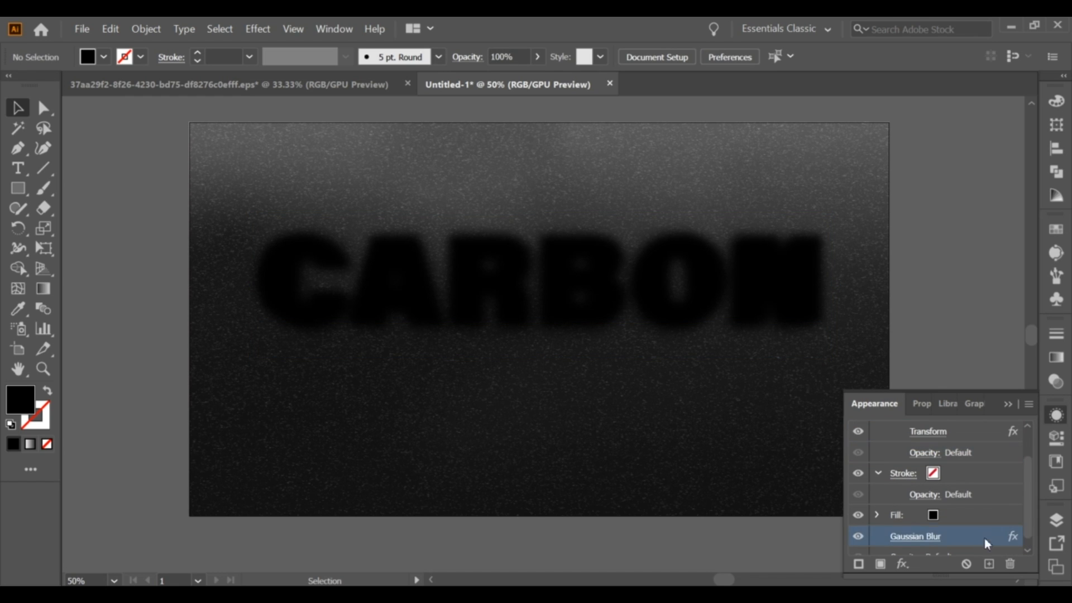
left_click(1010, 564)
Add a Gaussian Blur effect with a radius of 34.6204 pixels to the CARBON text's topmost fill.
left_click_drag(1029, 491, 1027, 461)
left_click(955, 457)
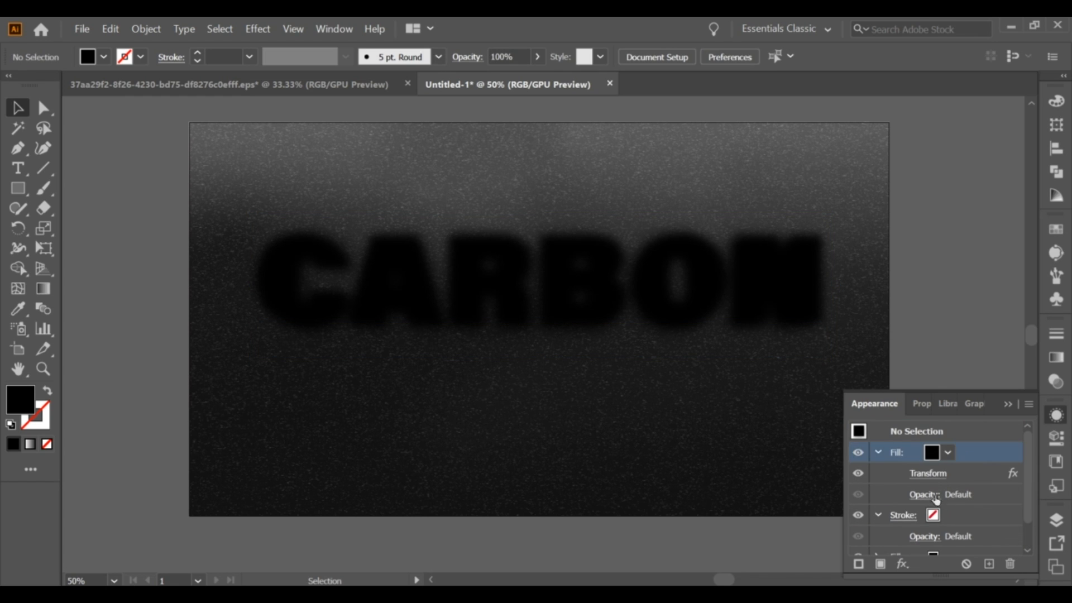
left_click(787, 304)
scroll(1024, 515, "down", 2)
scroll(1024, 515, "up", 2)
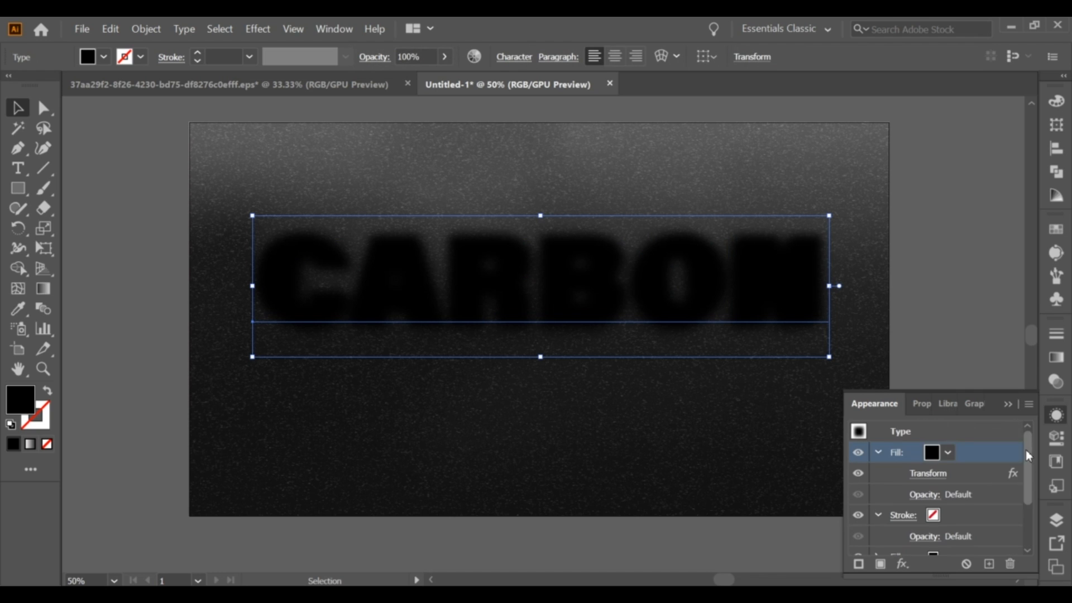
left_click(900, 565)
mouse_move(871, 442)
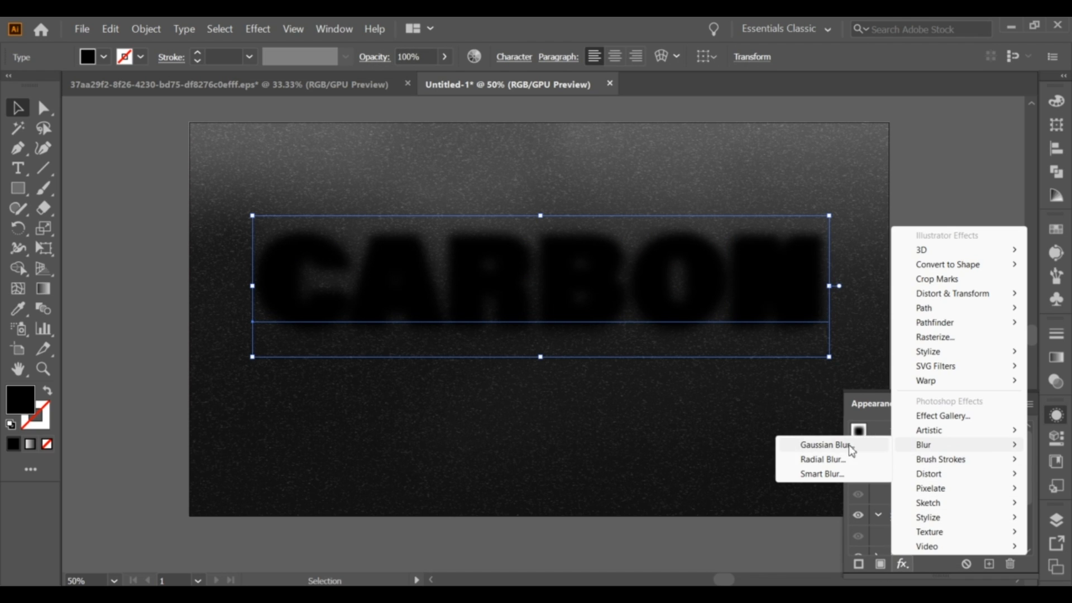
left_click(834, 444)
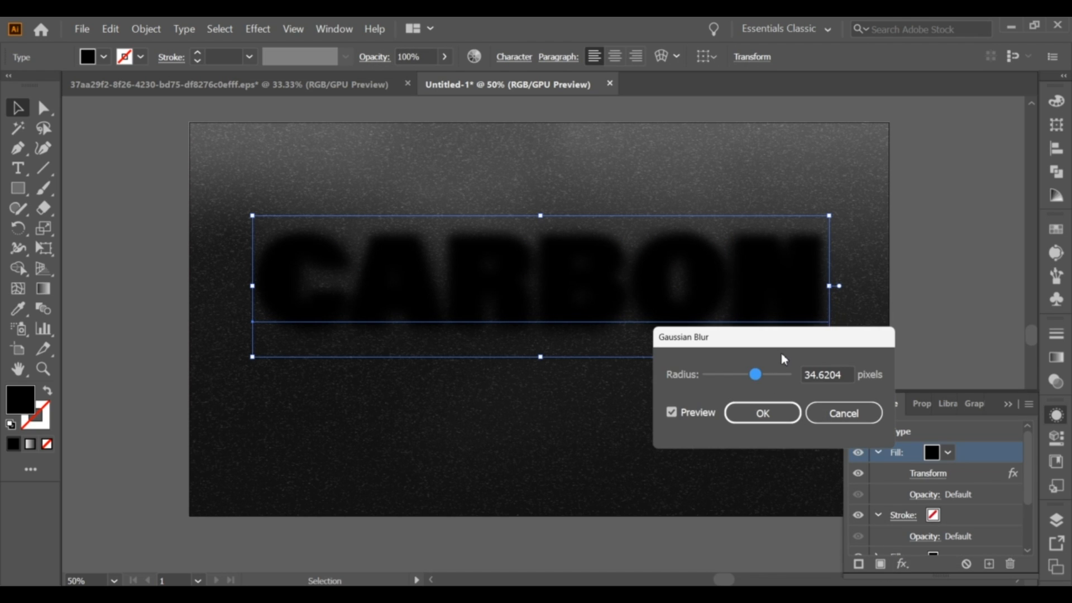
left_click(792, 417)
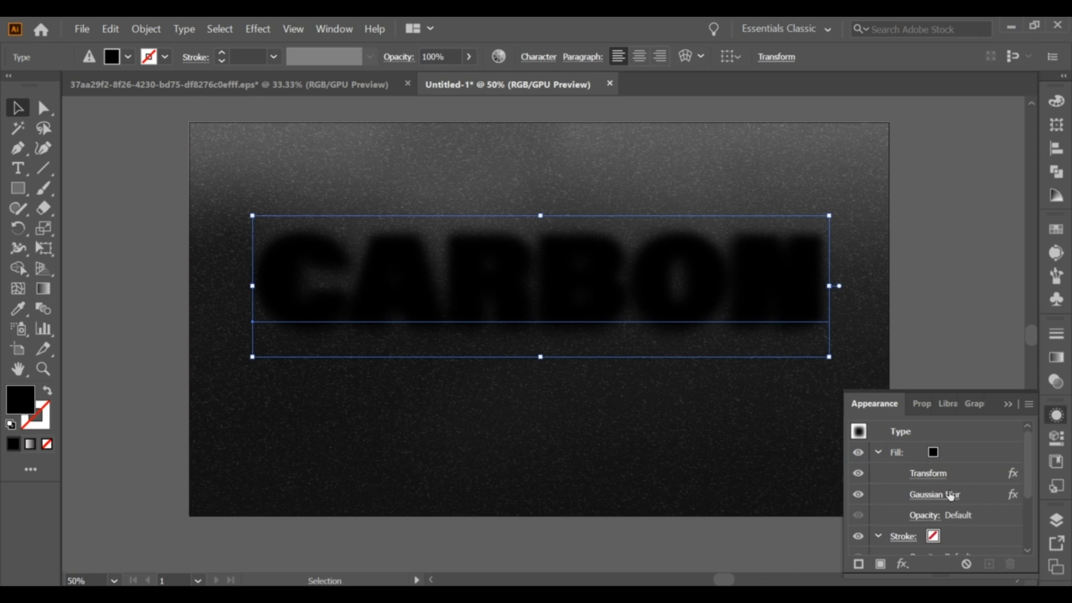
Set the topmost blurred fill's blending mode to Multiply with 68% opacity.
left_click(925, 515)
left_click(792, 394)
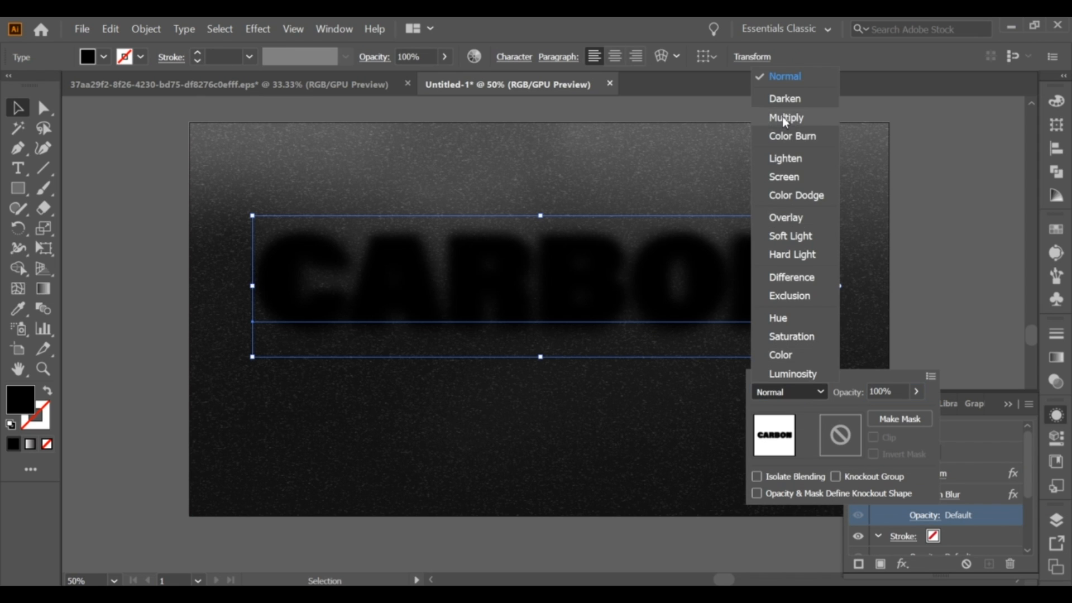
key("Escape")
left_click_drag(891, 391, 854, 392)
type("68")
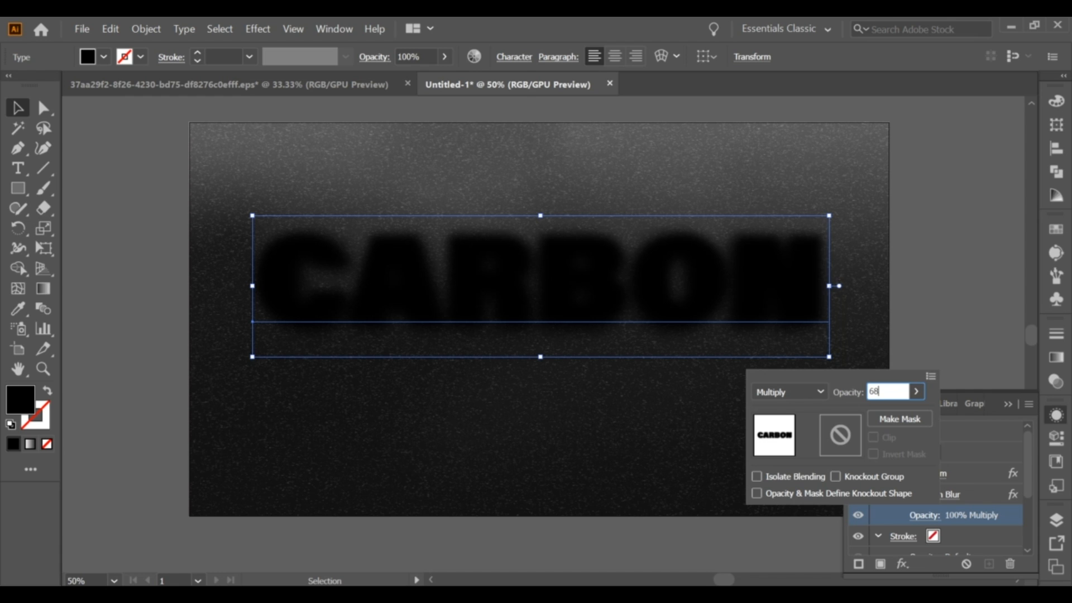
key("Return")
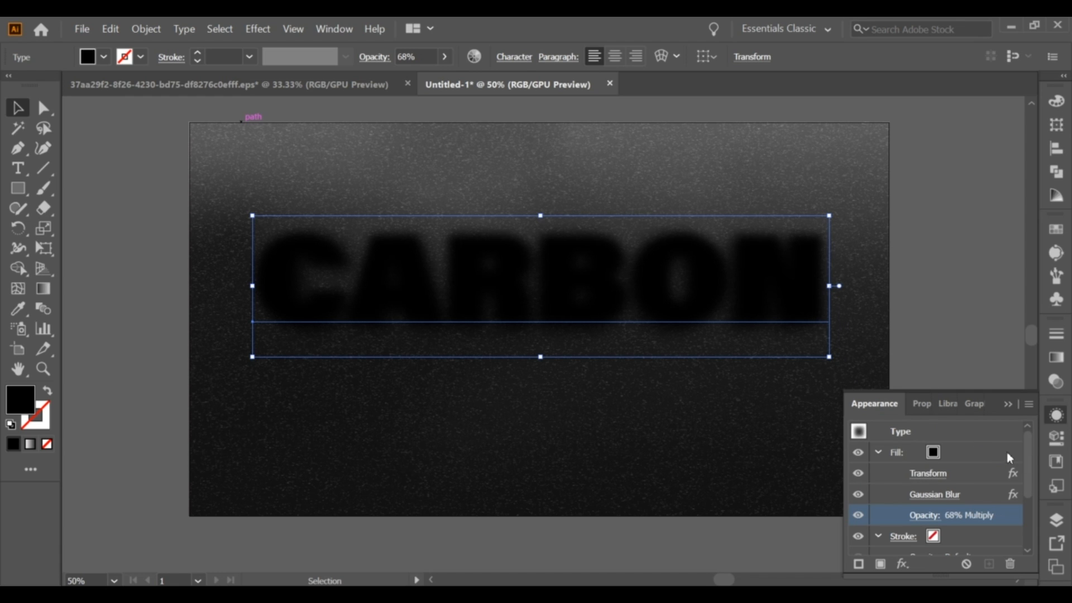
Add a new fill above the Multiply fill and color it with the black-and-grey gradient swatch.
left_click_drag(1027, 453, 1028, 484)
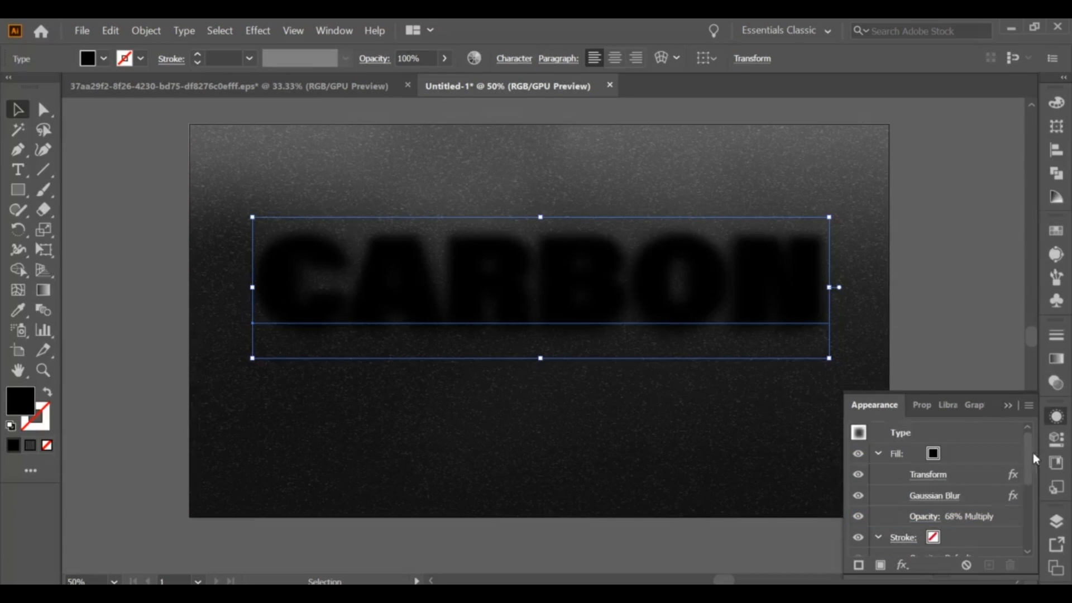
left_click_drag(1029, 453, 1033, 482)
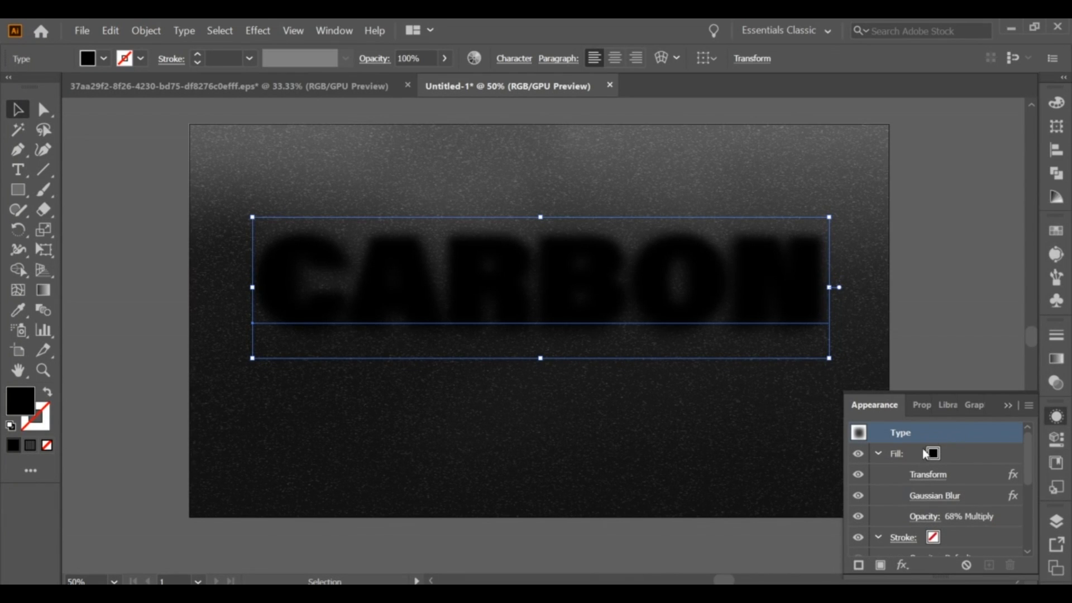
left_click(882, 564)
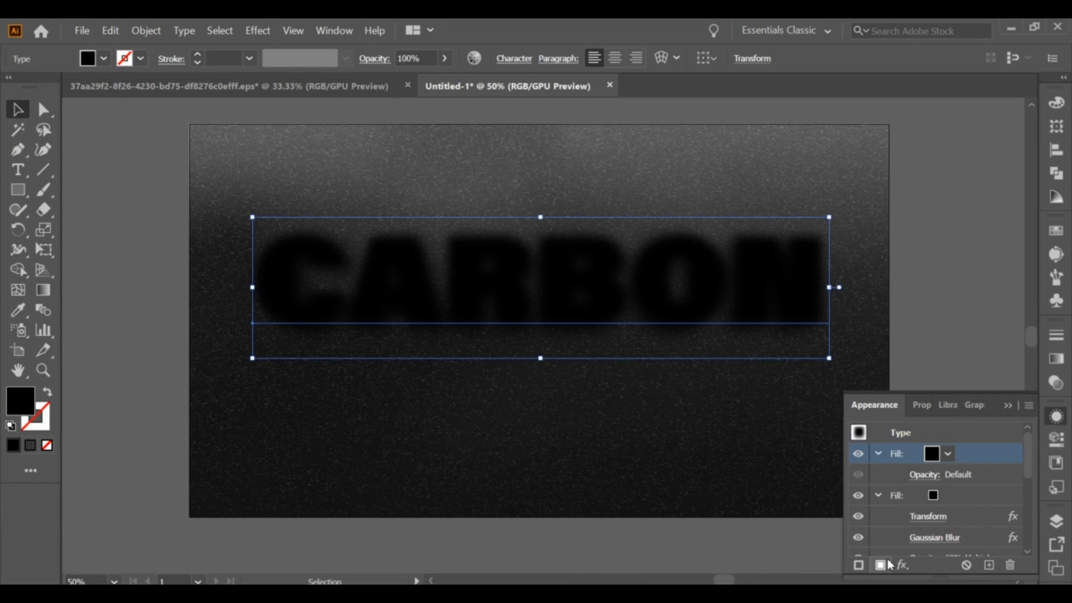
left_click(948, 454)
left_click(842, 519)
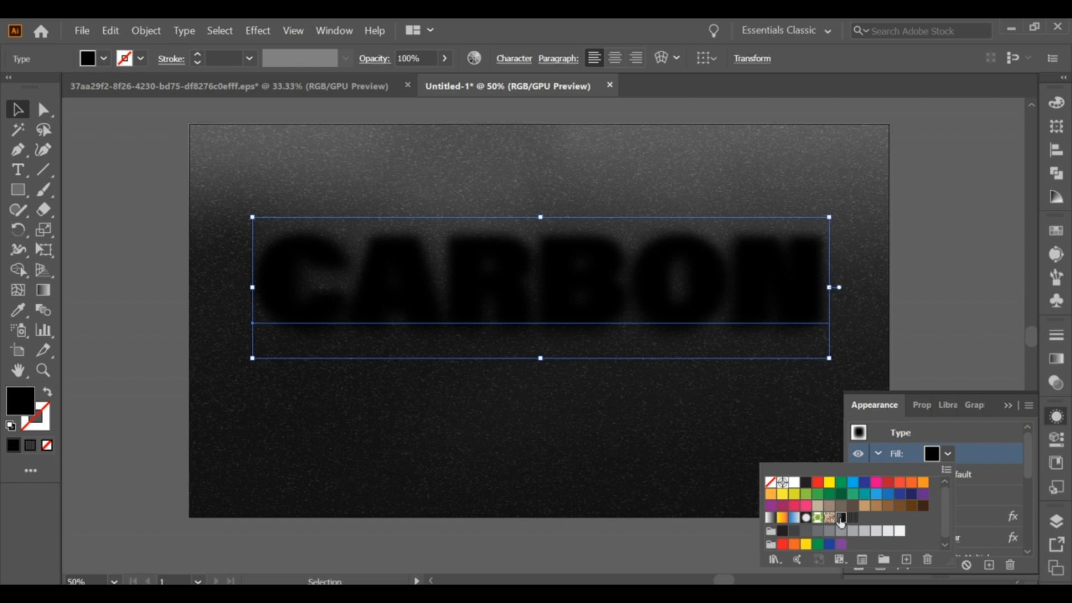
left_click(966, 448)
Dismiss the chat notification and give the gradient fill a Transform effect with a horizontal scale of 99.9%.
left_click(902, 564)
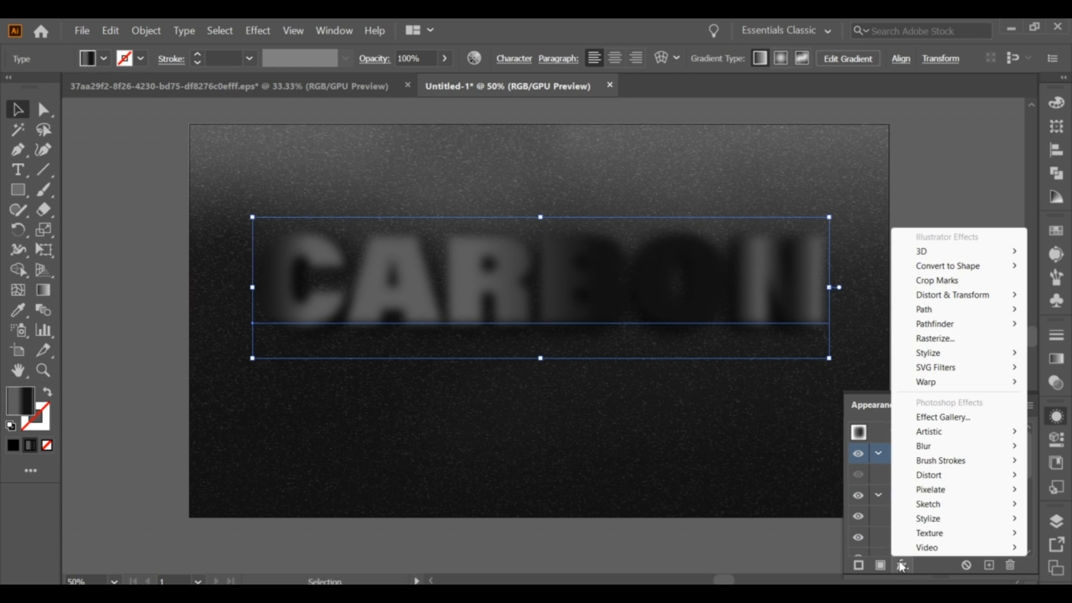
mouse_move(922, 433)
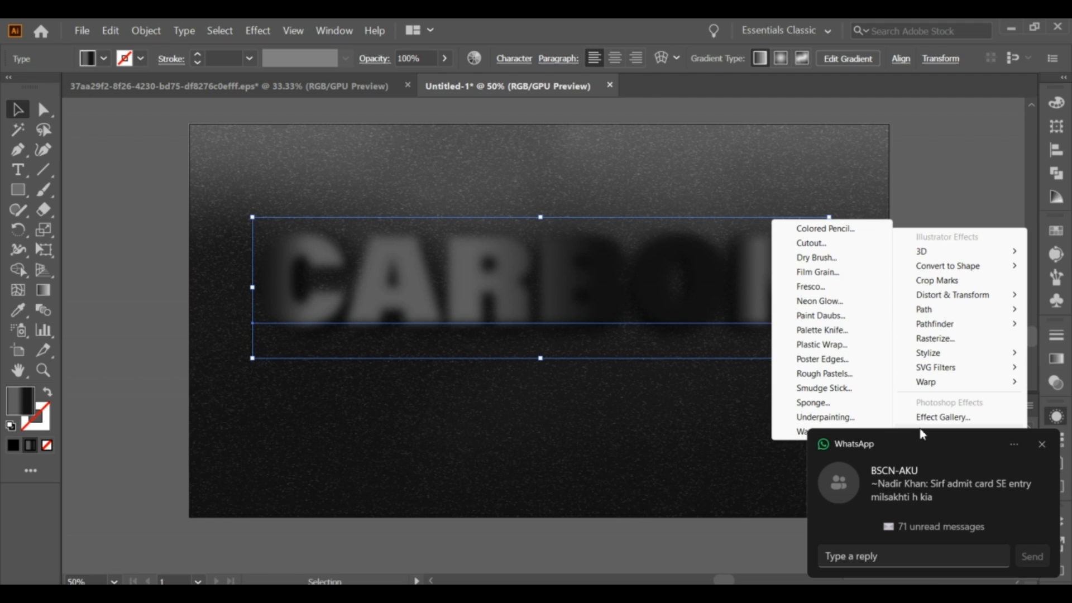
left_click(1042, 447)
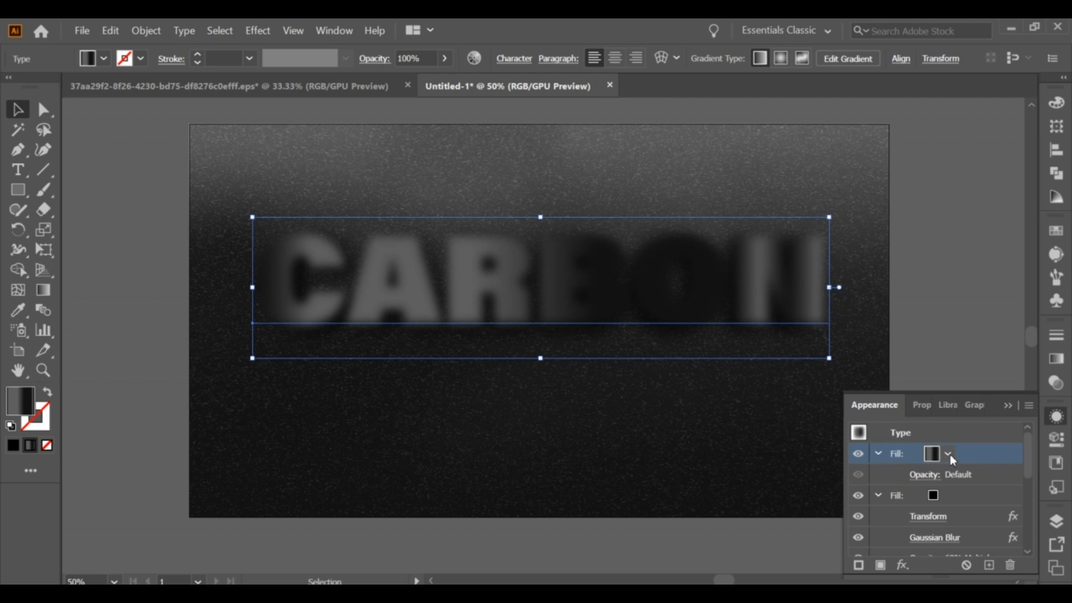
left_click(902, 567)
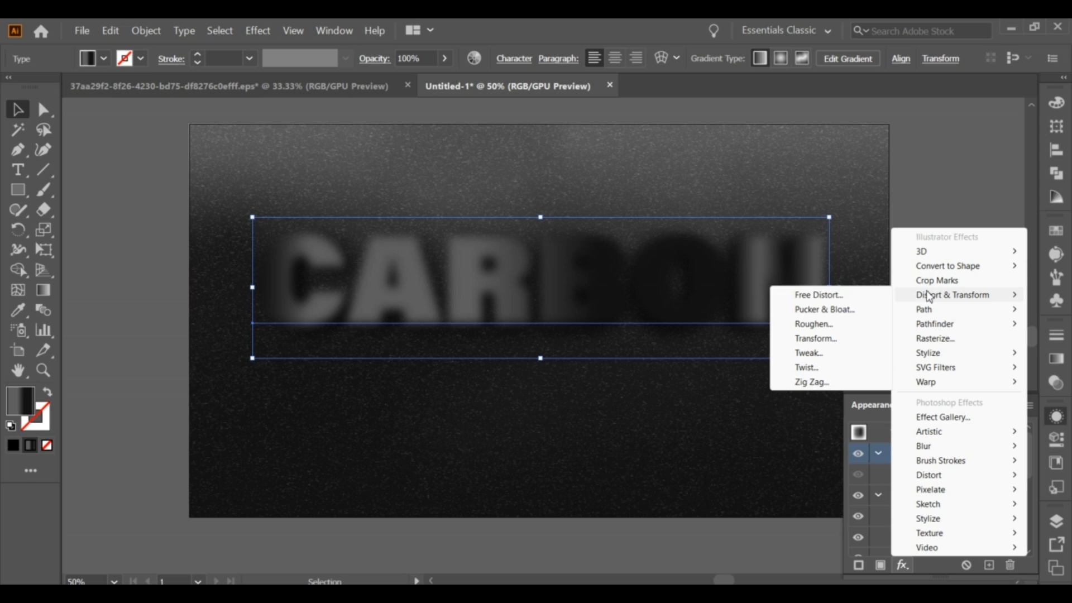
left_click(831, 339)
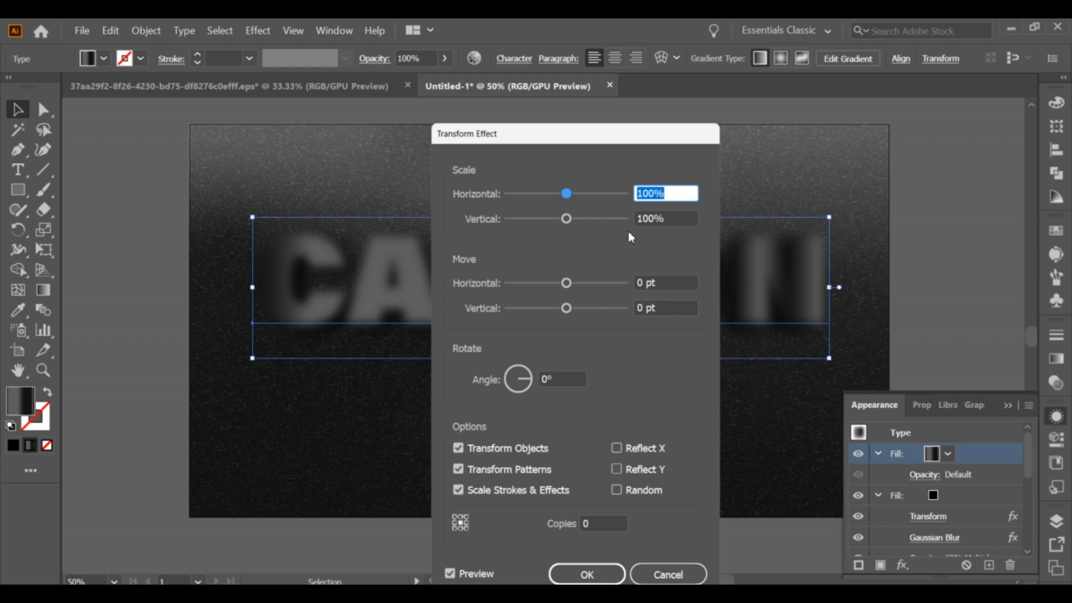
type("99.9")
Set the Transform effect's horizontal move to 0.0895 pt and its vertical move to 0.2684 pt.
left_click(652, 282)
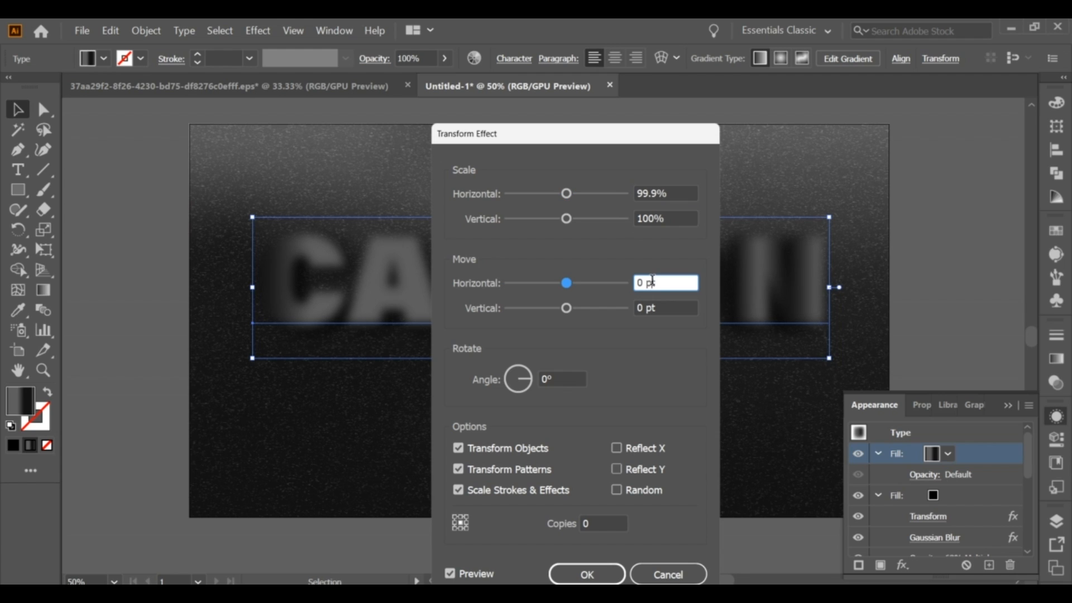
triple_click(653, 282)
type("0.0895")
left_click(648, 308)
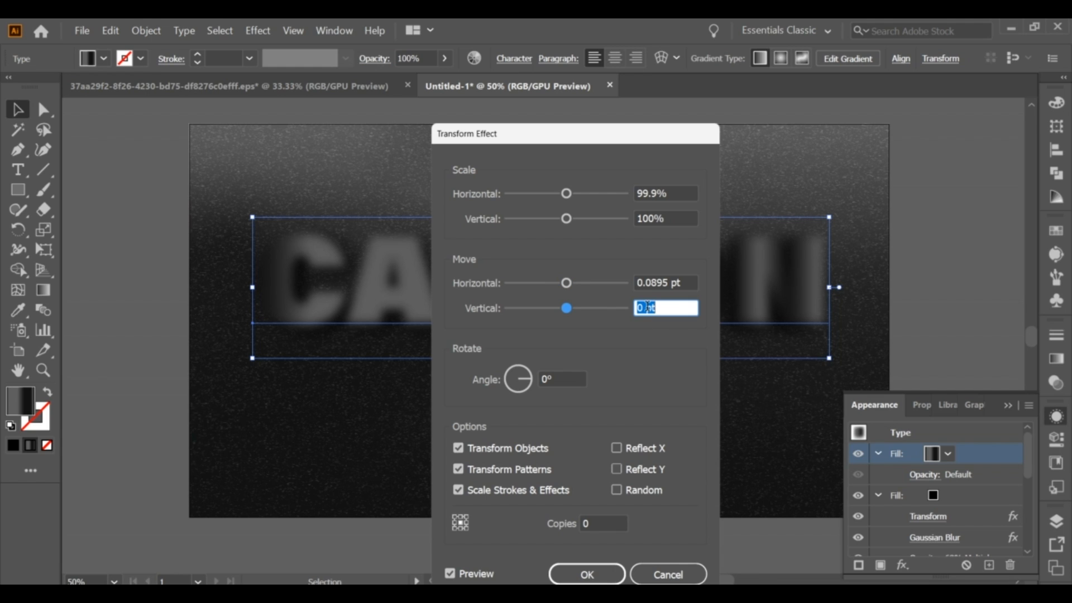
type("0.2")
type("684")
Set the Transform effect to 5 copies and apply it to the gradient fill.
left_click(611, 534)
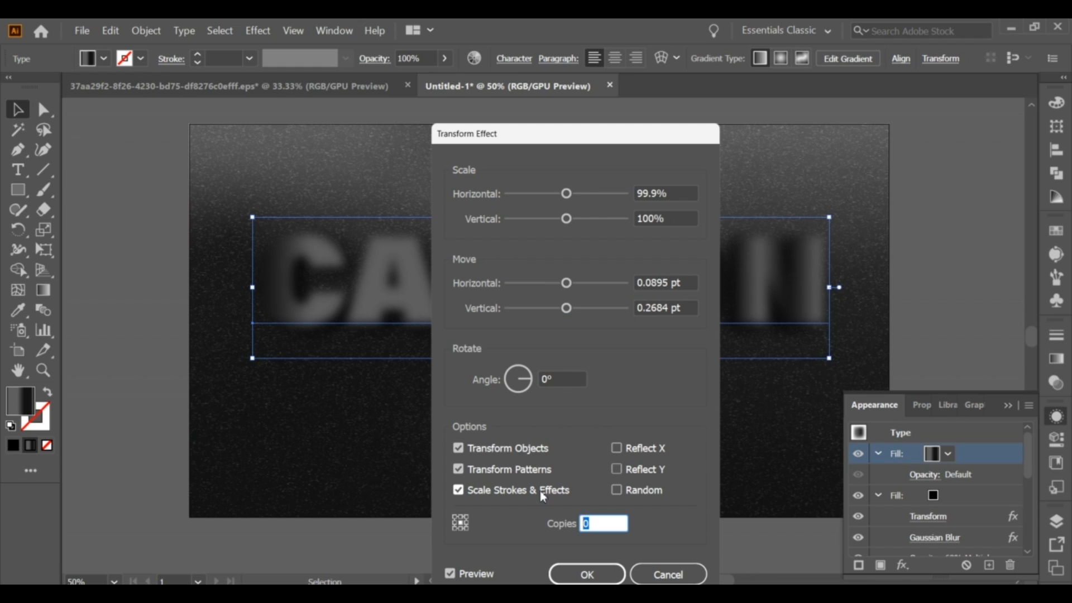
type("5")
left_click(586, 575)
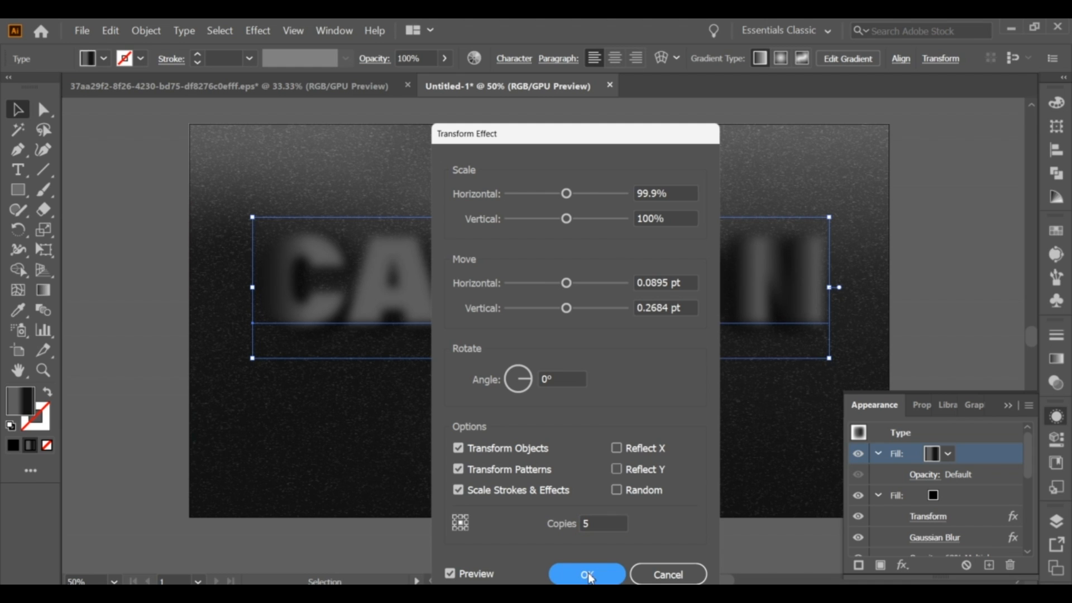
left_click(597, 577)
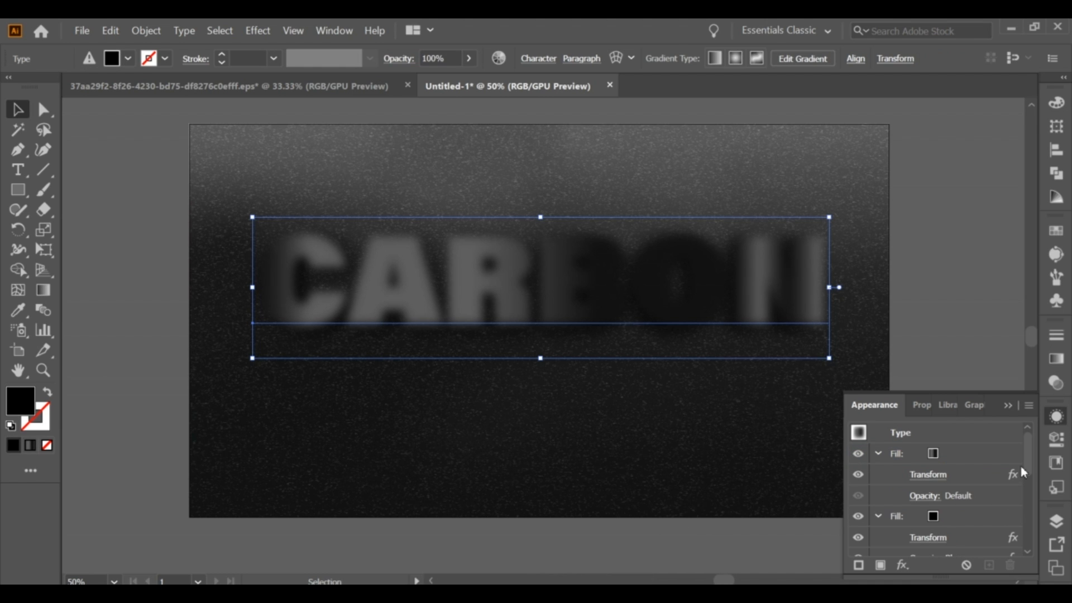
Add another fill on top of the text's fills and give it the dark striped gradient swatch.
mouse_move(1029, 454)
left_mouse_down()
mouse_move(1026, 484)
mouse_move(1034, 450)
left_mouse_up()
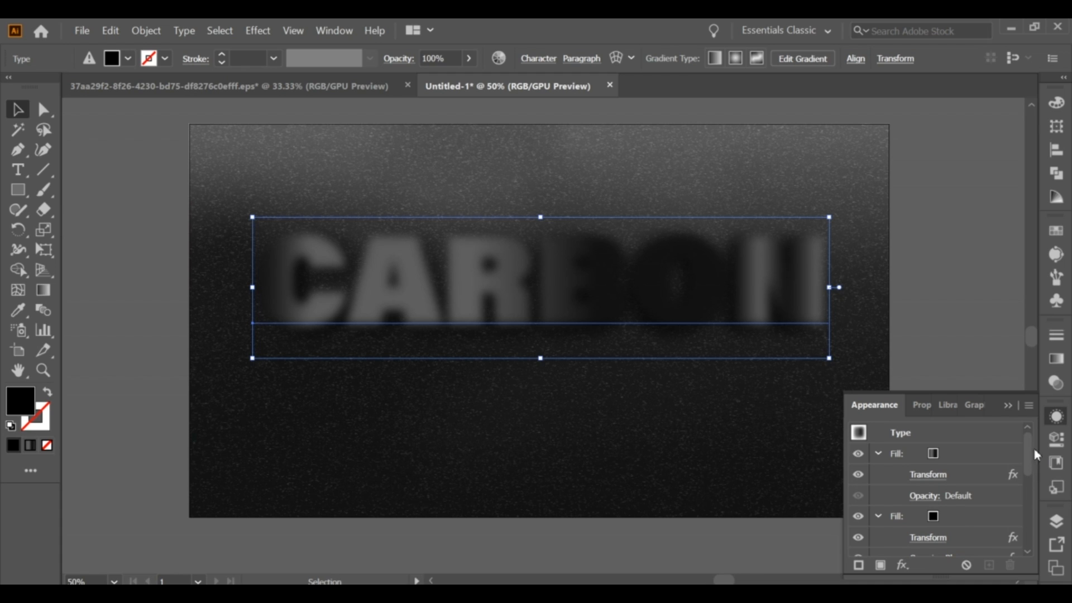
left_click(933, 437)
left_click(880, 566)
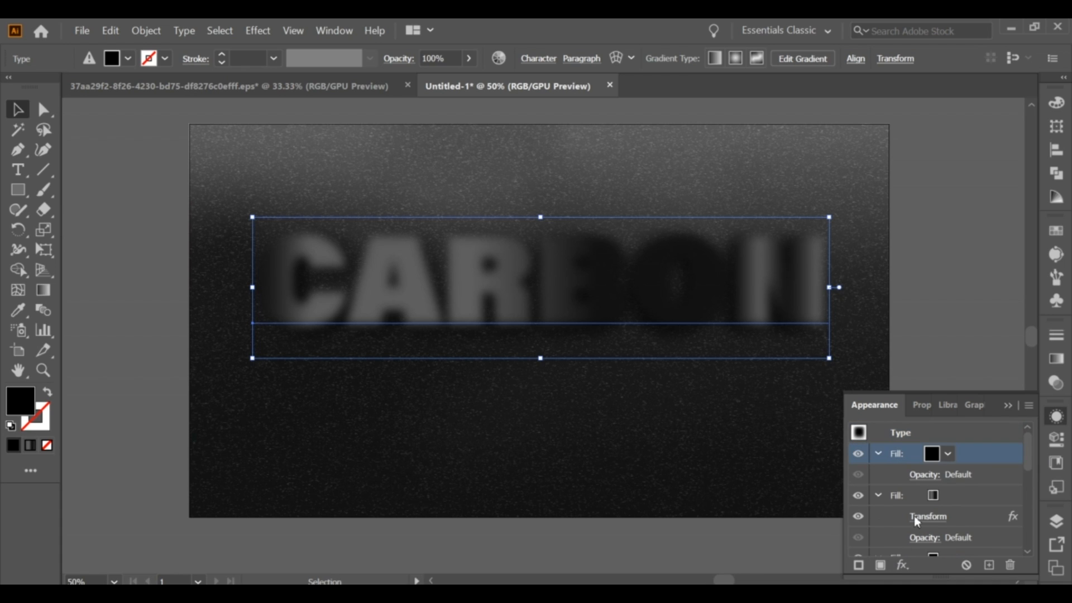
left_click(947, 456)
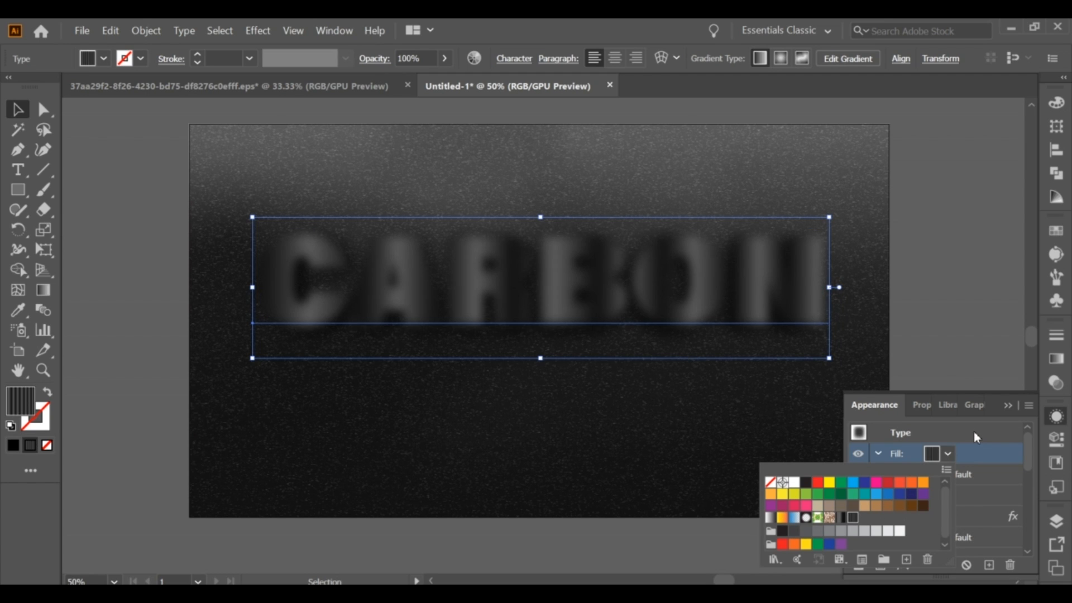
left_click(998, 452)
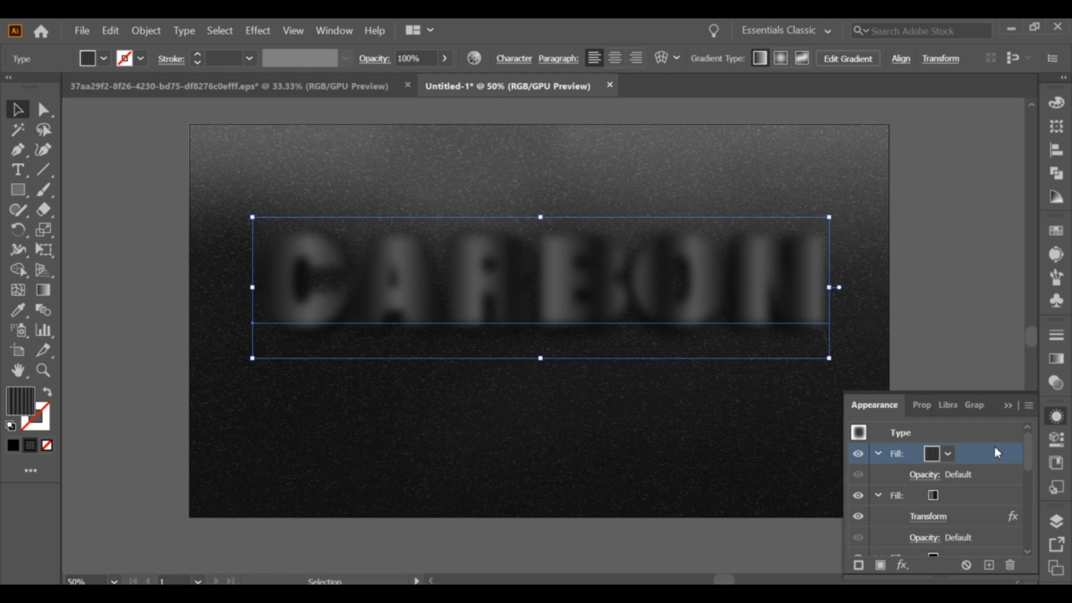
Delete the Gaussian Blur effect applied to the whole type object, below the Characters entry in its appearance.
left_click_drag(1031, 462, 1031, 558)
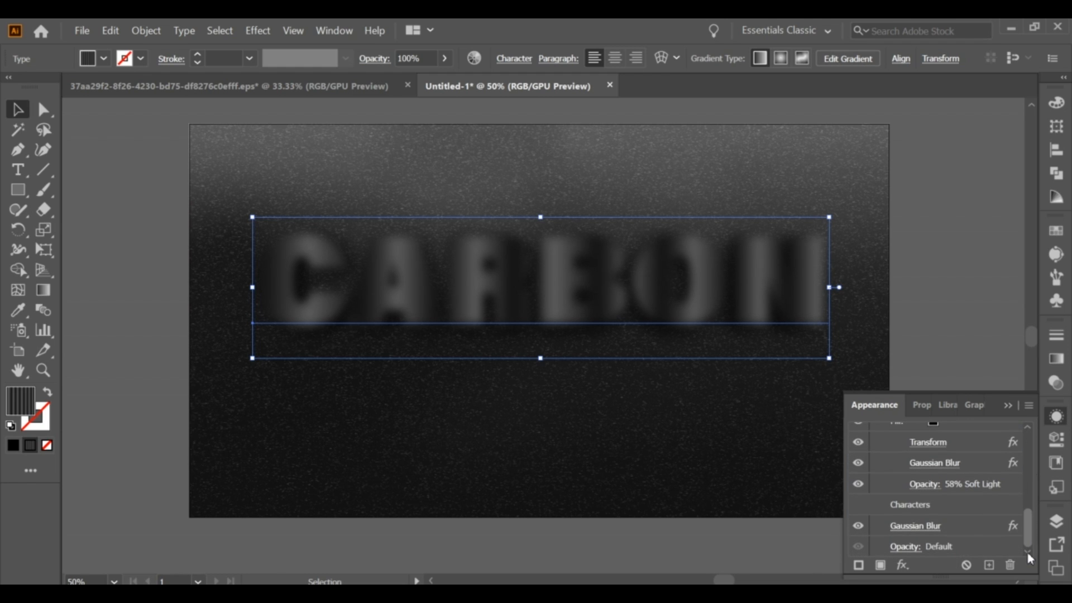
left_click(960, 528)
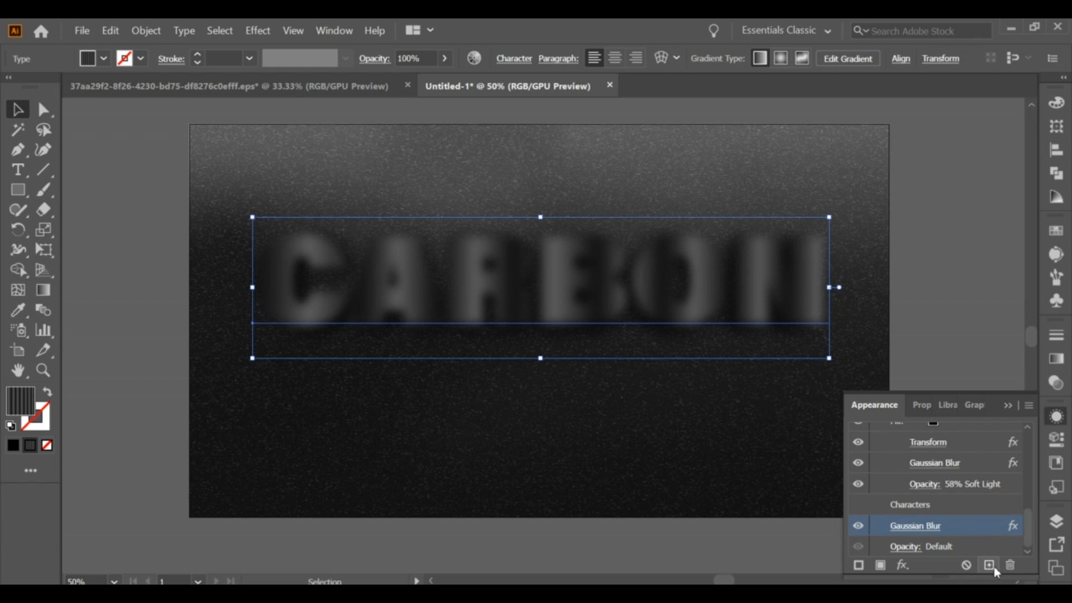
left_click(1009, 566)
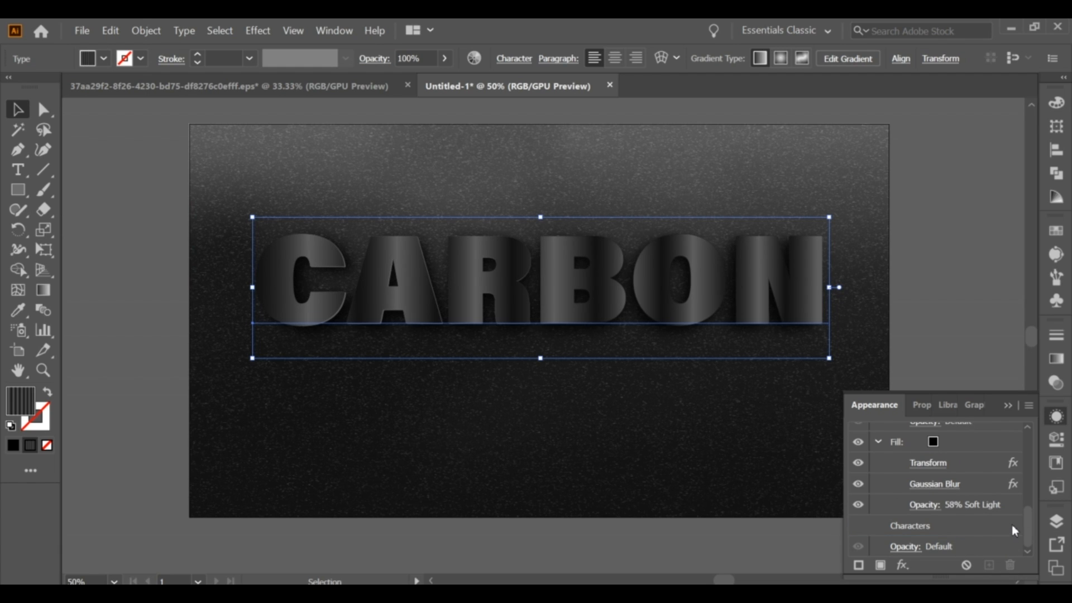
Apply the Chrome sketch effect with detail 6 and smoothness 9 to the topmost striped fill, and deselect the text.
scroll(1022, 517, "up", 5)
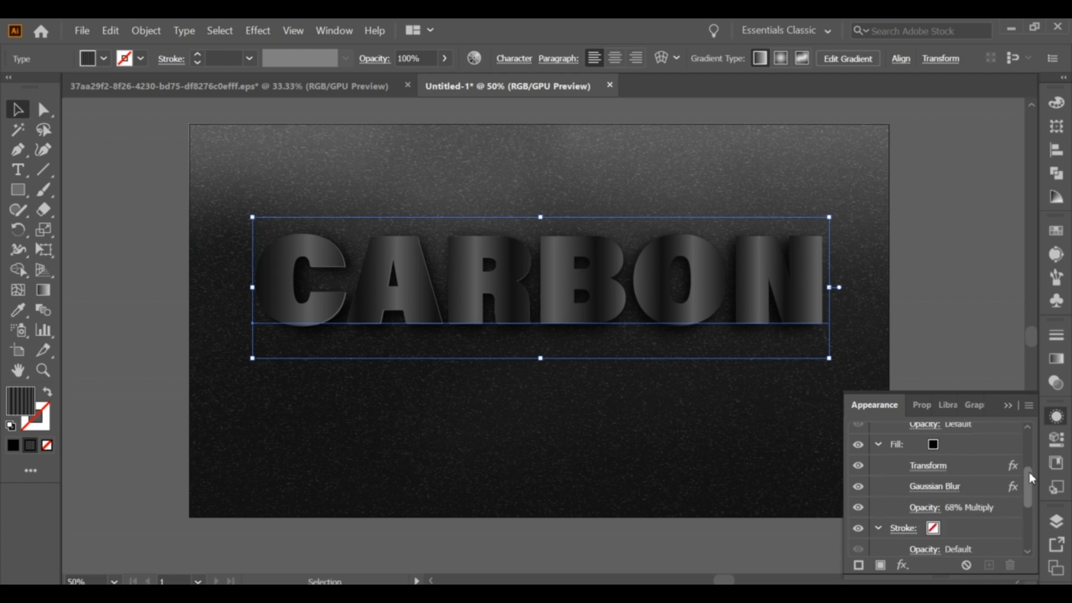
left_click(973, 444)
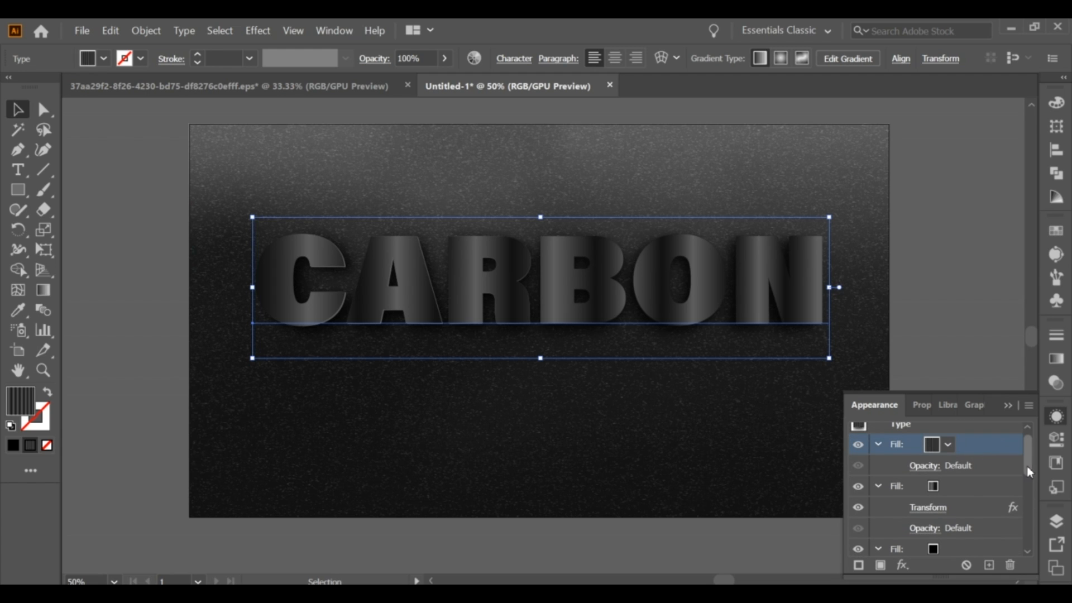
left_click_drag(1028, 467, 1032, 451)
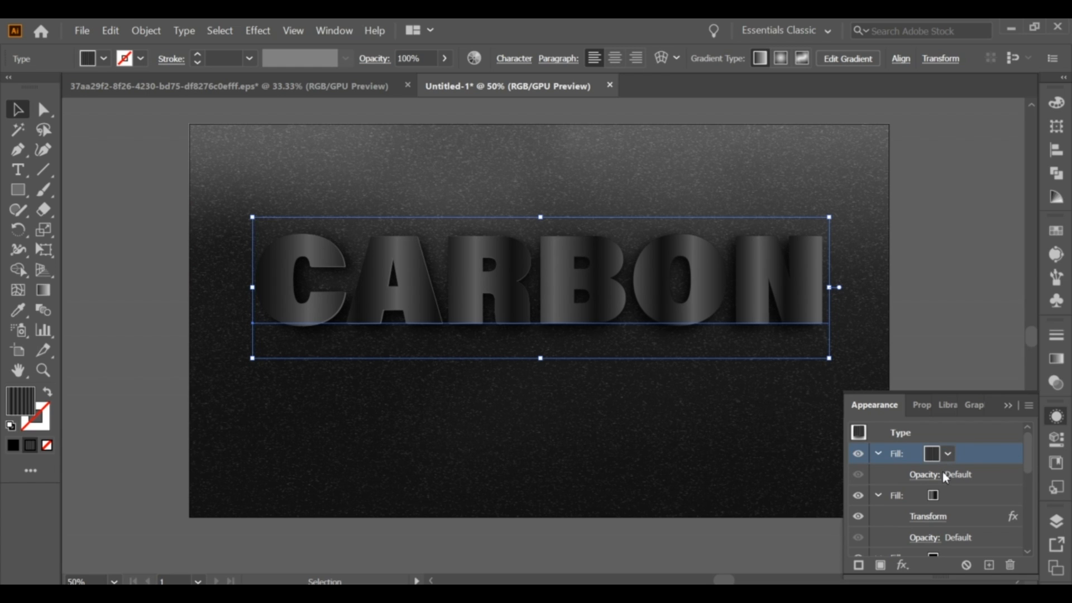
left_click(902, 566)
mouse_move(923, 508)
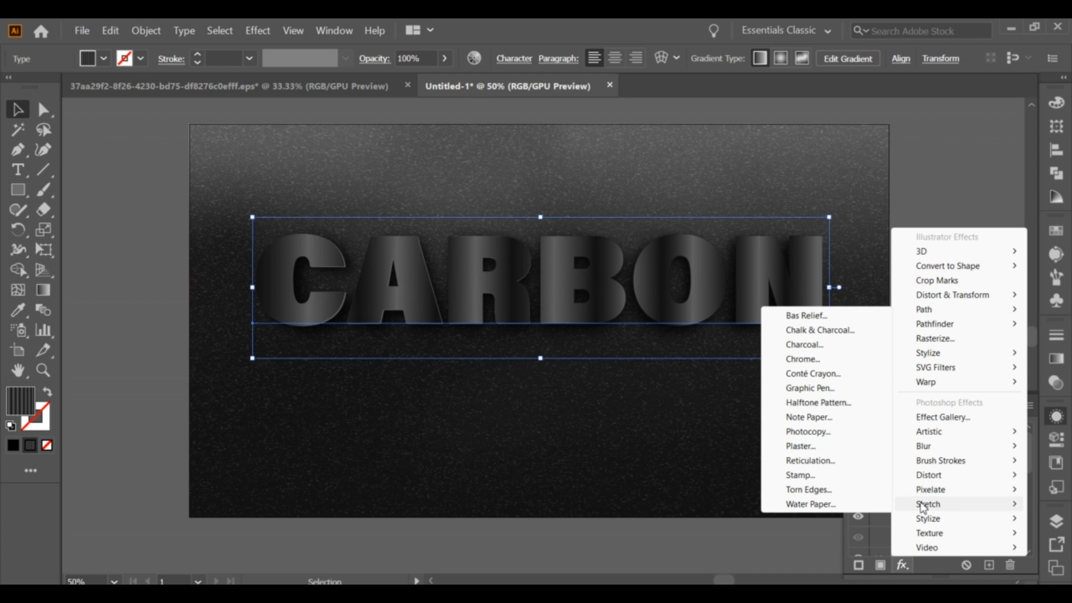
left_click(815, 360)
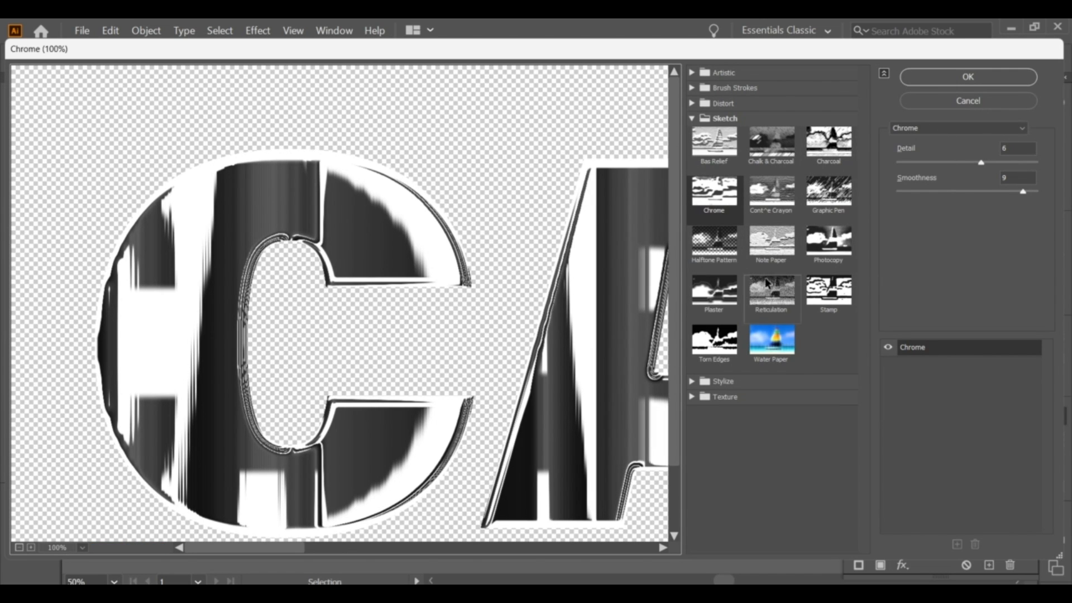
left_click(981, 76)
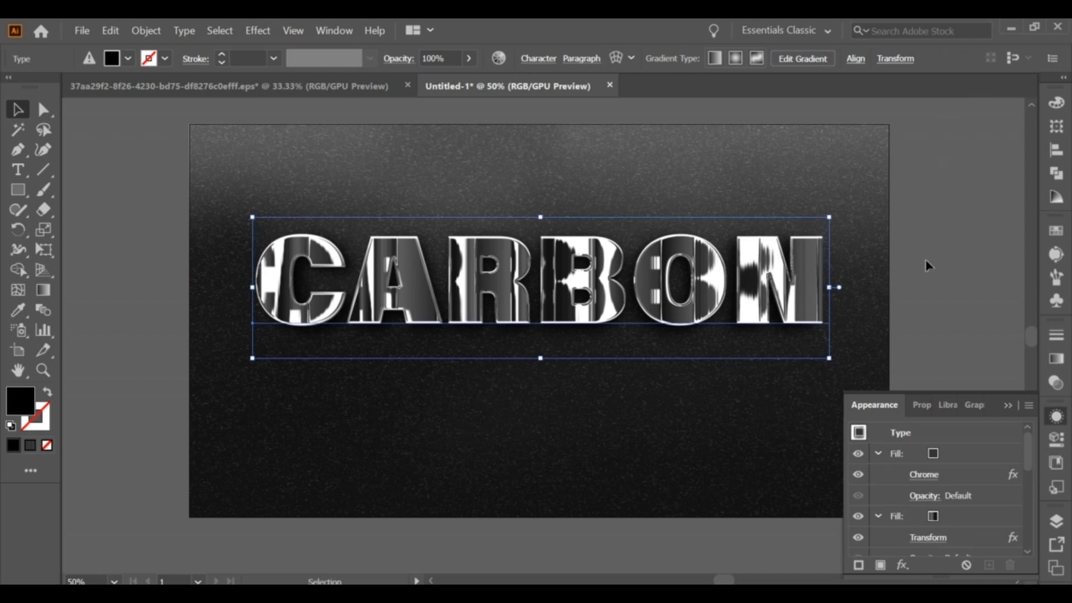
left_click(1003, 406)
left_click(927, 319)
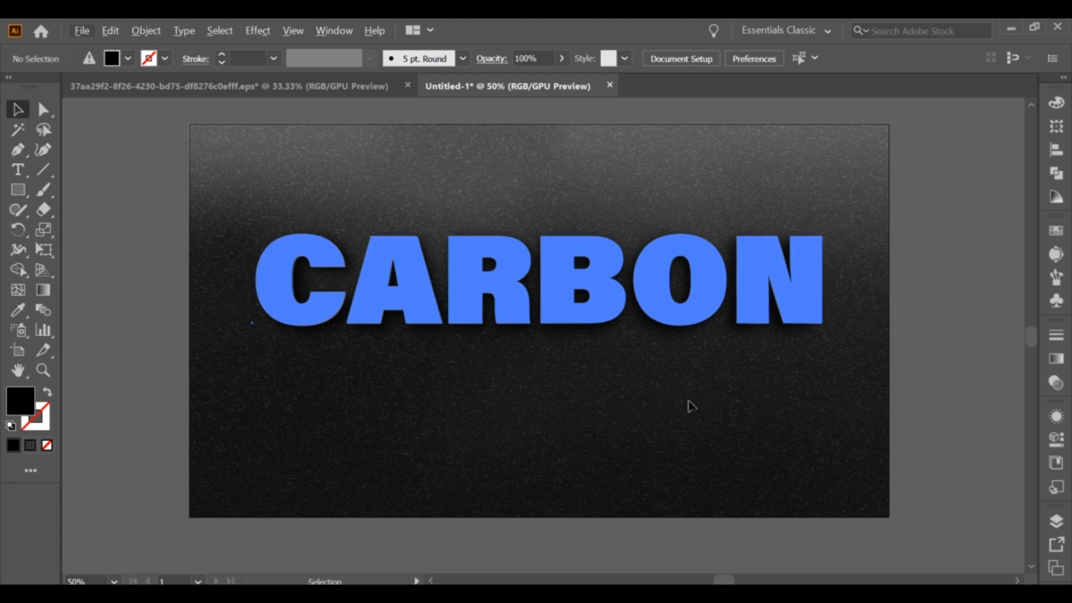